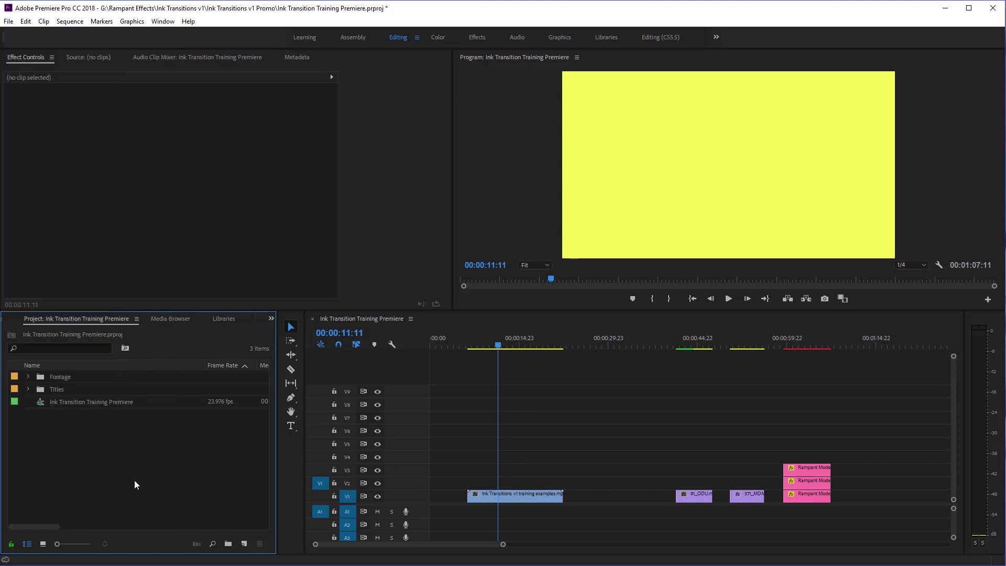
Switch to File Explorer, check the clips in the Ink Transitions v1 folder, and import that folder into the Premiere Pro project
key(alt+Tab)
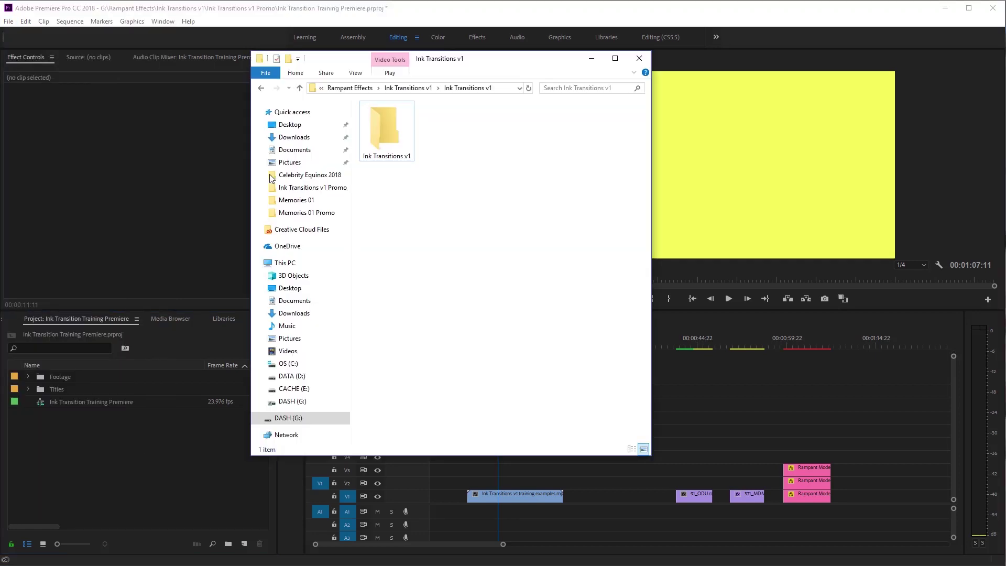
double_click(373, 116)
scroll(476, 204, down, 5)
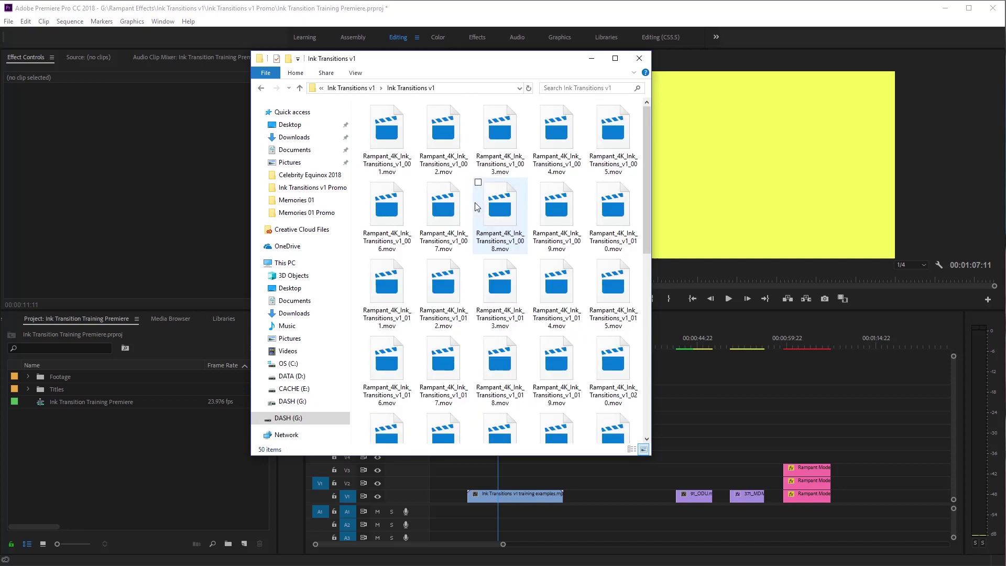
click(299, 88)
mouse_move(372, 104)
mouse_down()
mouse_move(380, 122)
mouse_move(122, 419)
mouse_move(119, 464)
mouse_up()
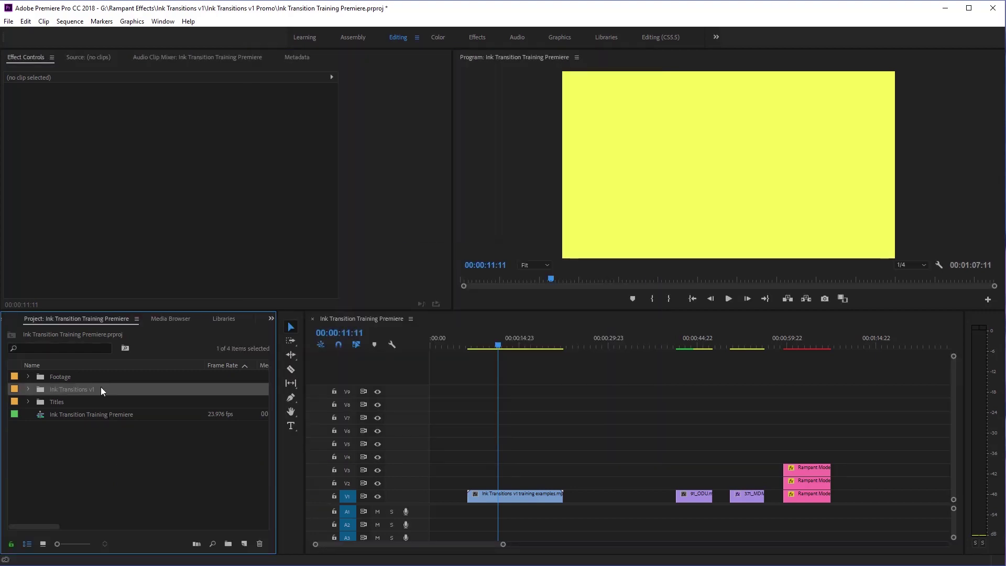
Open the imported Ink Transitions v1 bin to list its clips
click(52, 388)
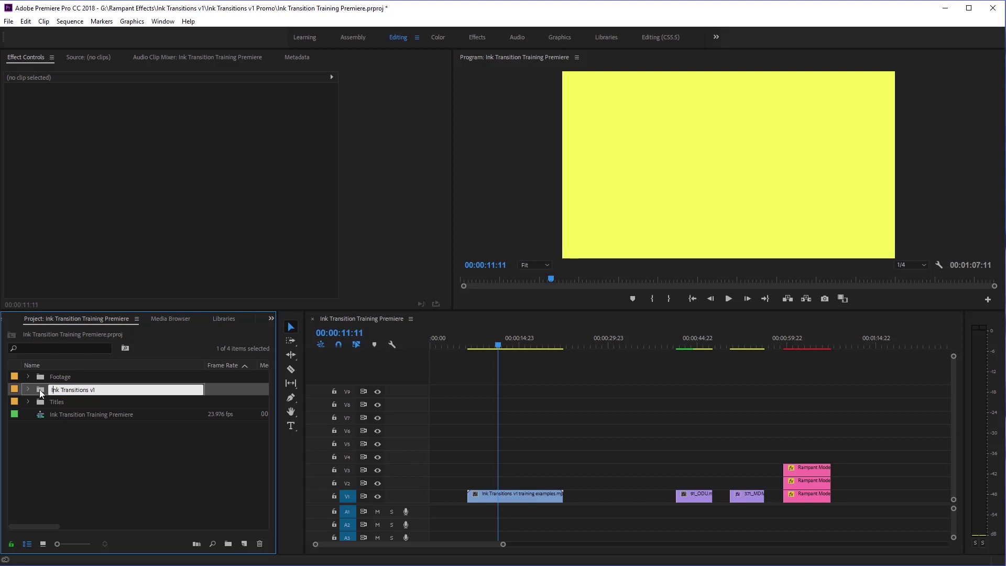
double_click(40, 389)
mouse_move(266, 382)
mouse_down()
mouse_move(262, 523)
mouse_move(271, 369)
mouse_up()
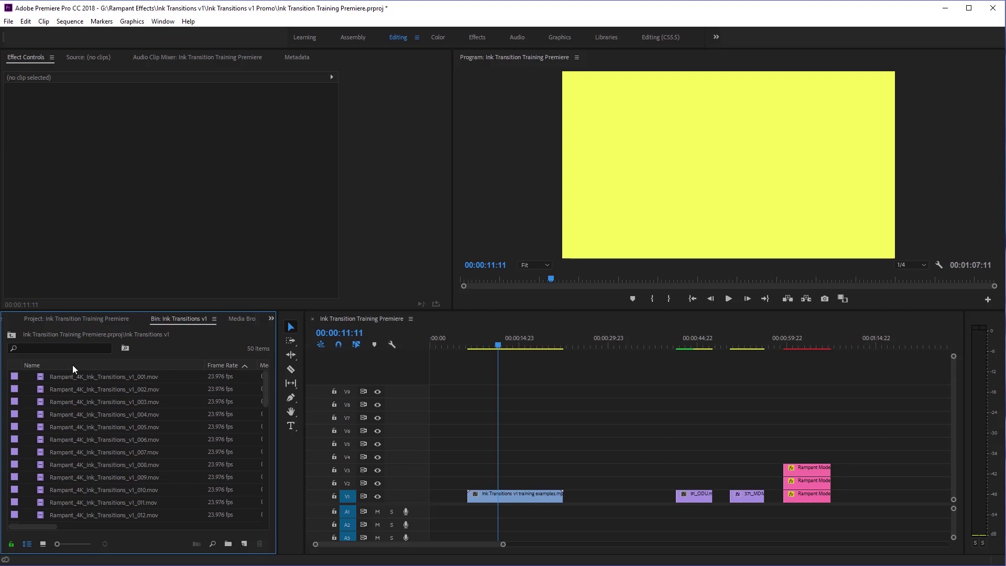
Preview the ink transition clips 001, 002 and 003 in the source monitor, scrubbing through the first two
double_click(41, 375)
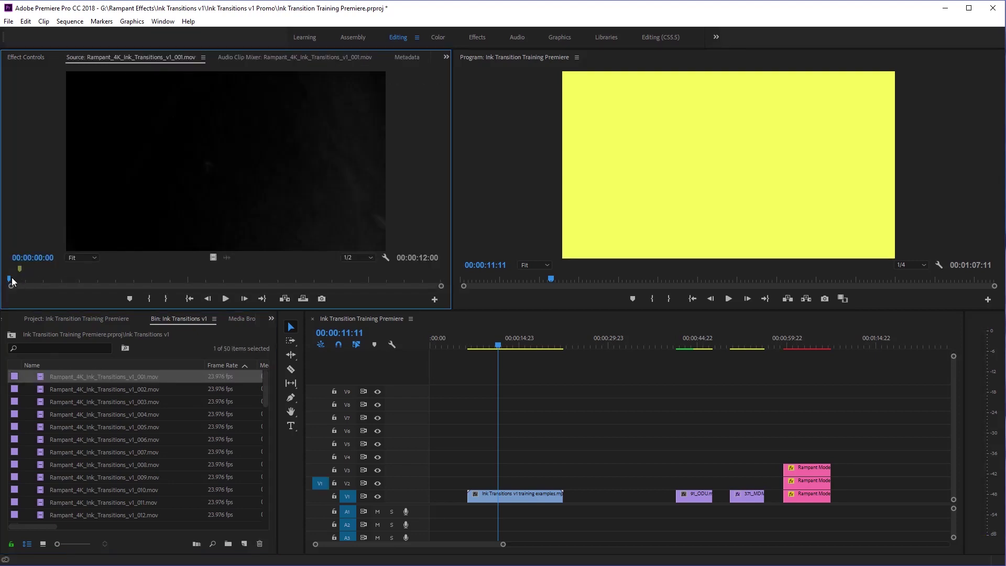
click(17, 282)
mouse_move(17, 283)
mouse_down()
mouse_move(134, 280)
mouse_move(24, 278)
mouse_move(84, 279)
mouse_up()
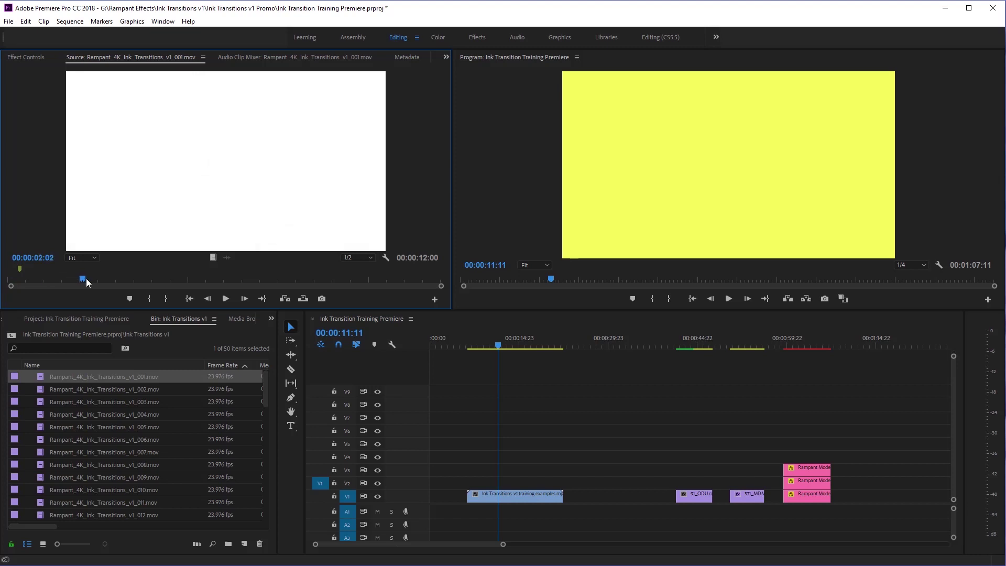
double_click(40, 389)
mouse_move(16, 282)
mouse_down()
mouse_move(107, 278)
mouse_move(11, 281)
mouse_up()
double_click(40, 401)
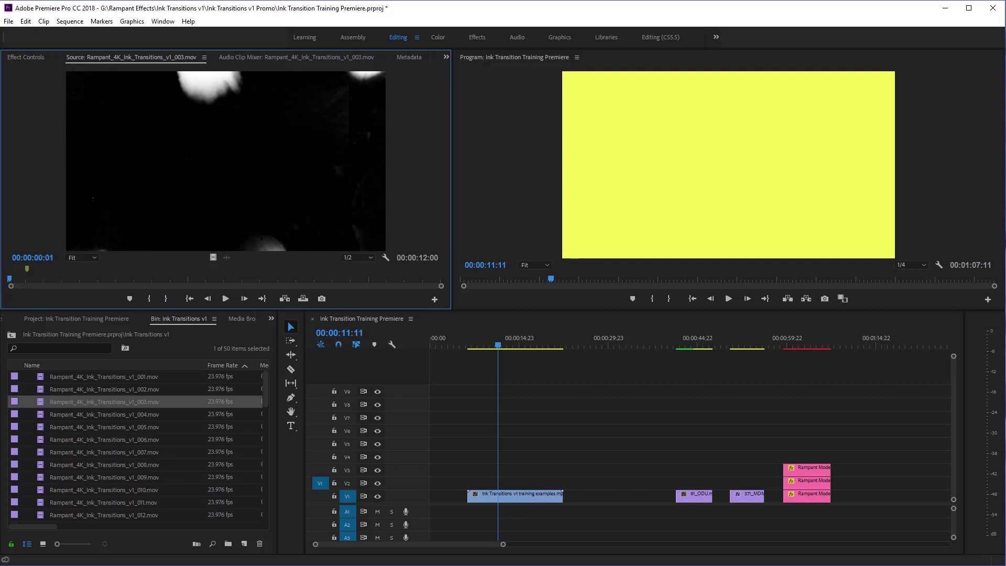
Switch to the Ink Transitions v1 preview sheet PDF in Acrobat, examine the transition thumbnails across its pages, and return to Premiere Pro
key(alt+Tab)
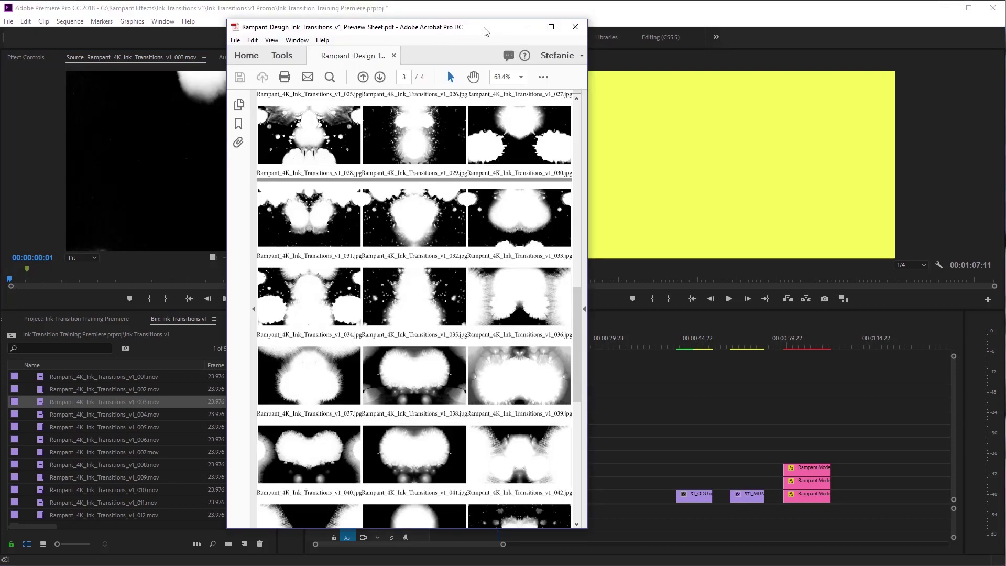
scroll(461, 242, up, 5)
scroll(461, 241, up, 5)
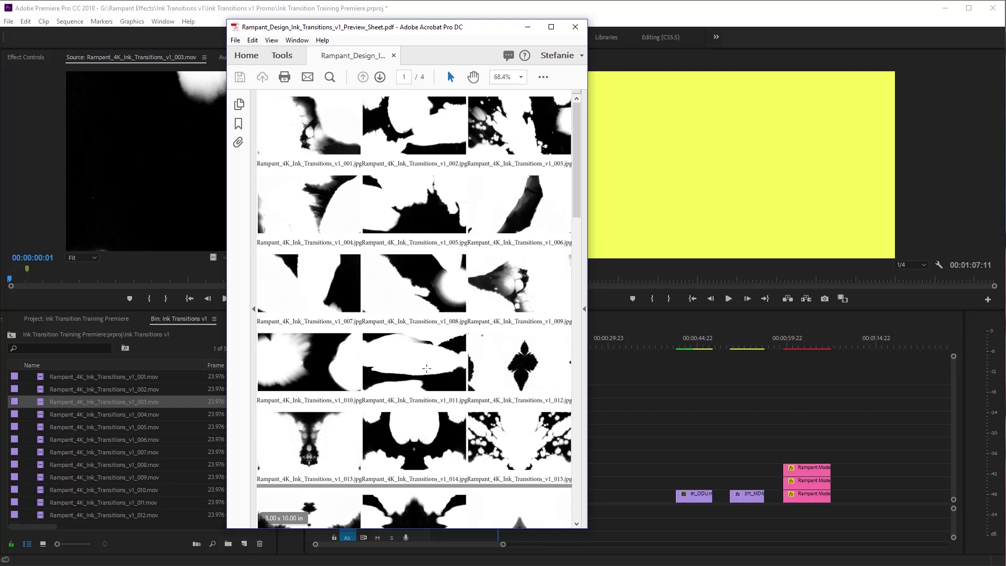
scroll(467, 367, down, 3)
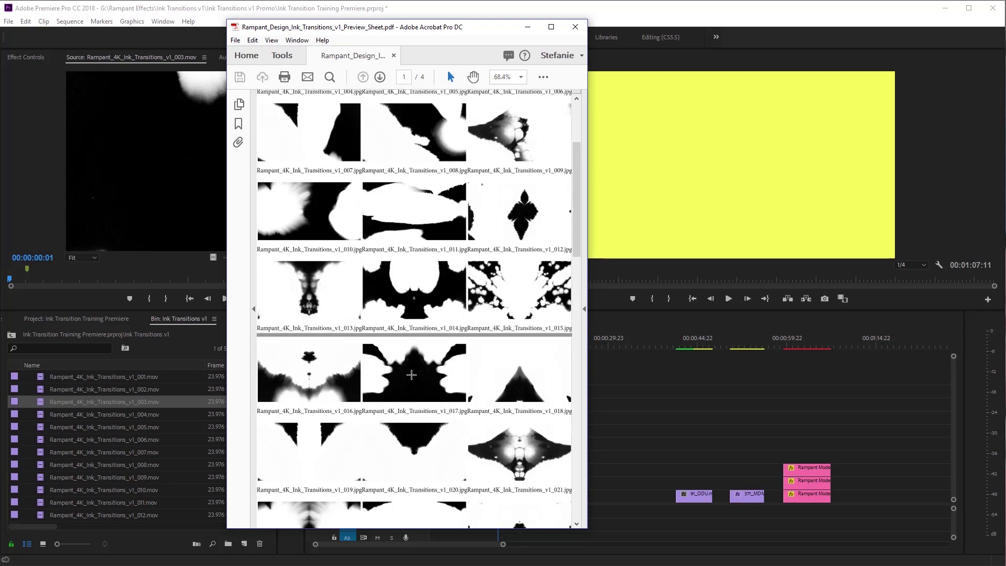
scroll(394, 377, down, 10)
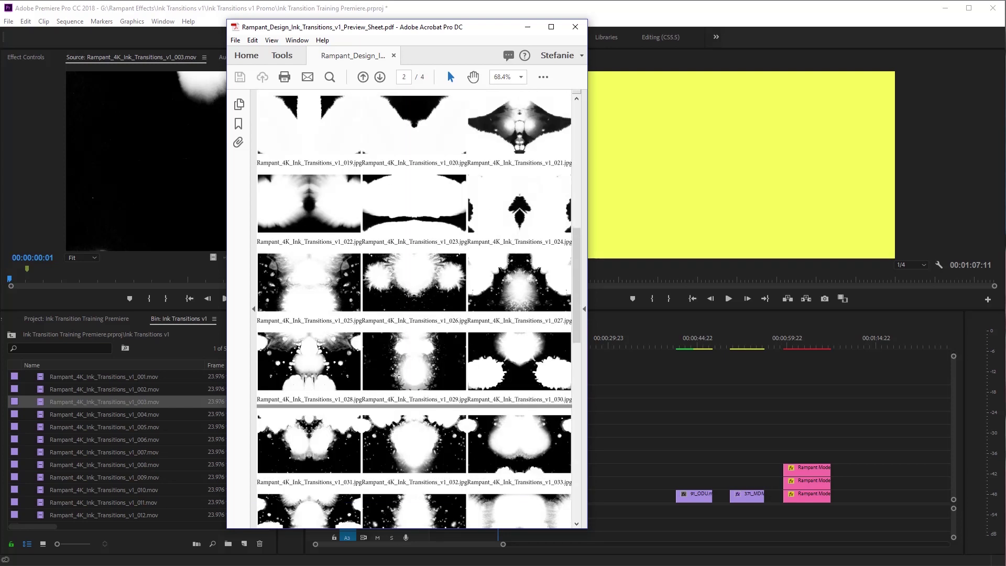
scroll(393, 378, down, 8)
scroll(463, 342, up, 2)
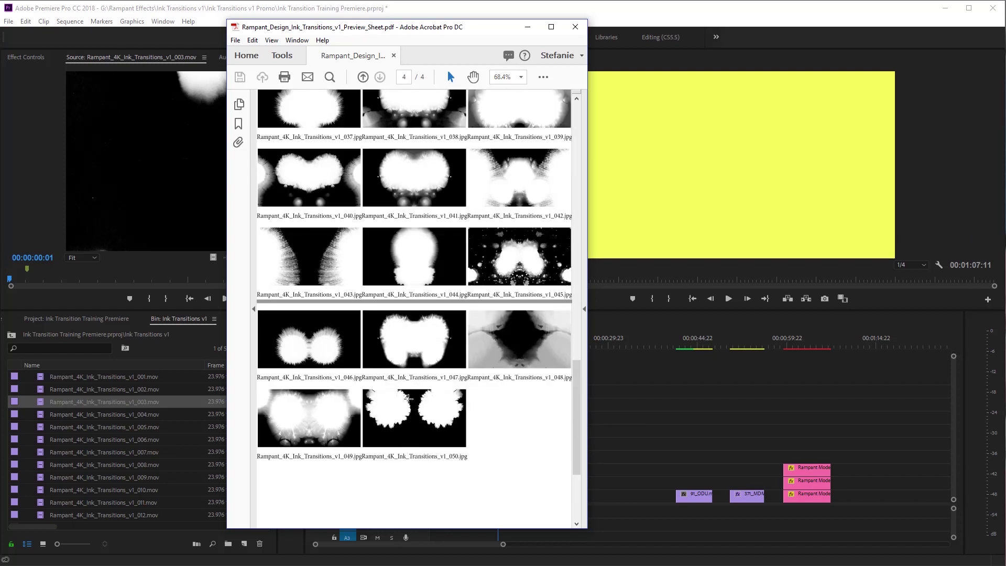
scroll(445, 343, up, 1)
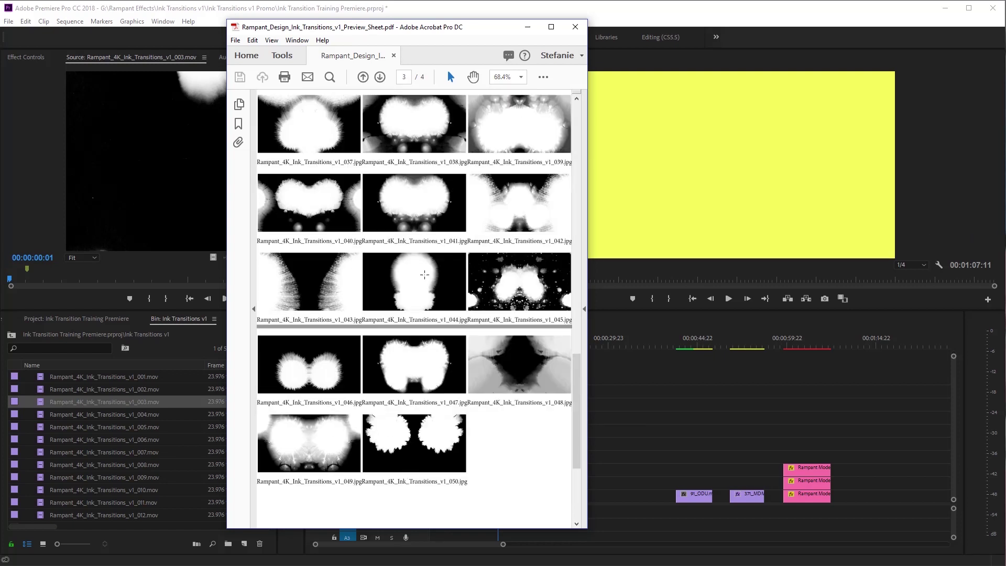
scroll(421, 311, up, 15)
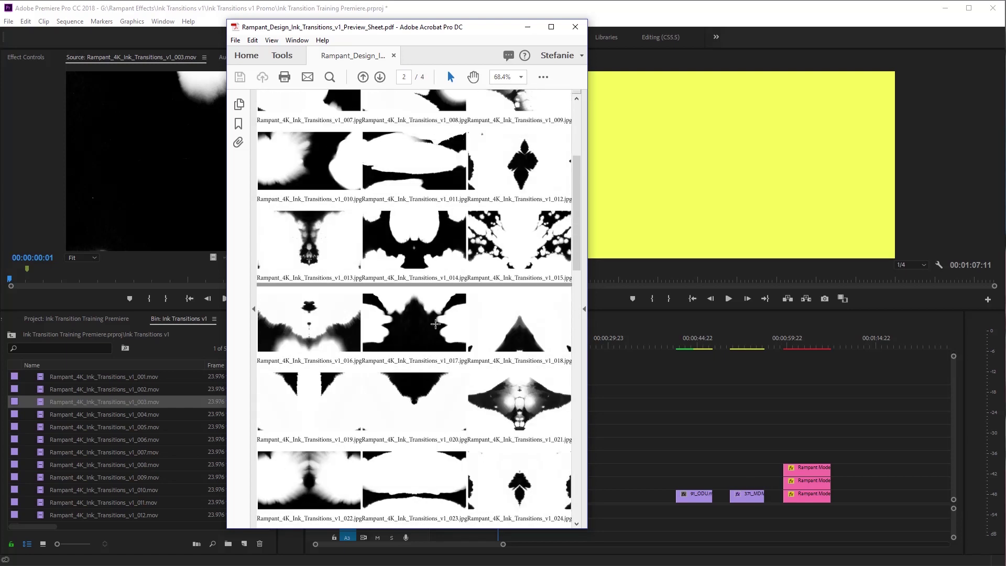
scroll(435, 322, down, 4)
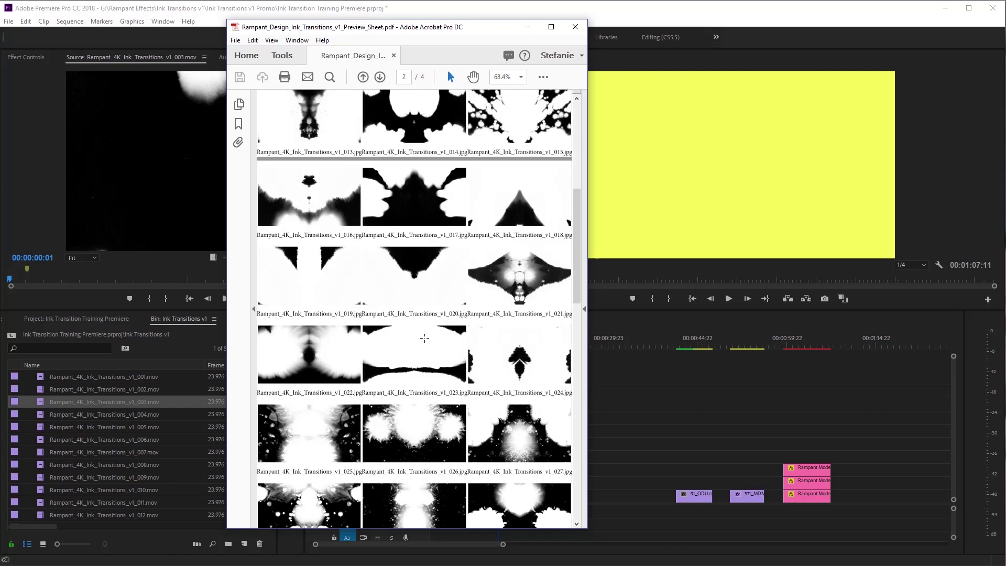
scroll(423, 339, up, 13)
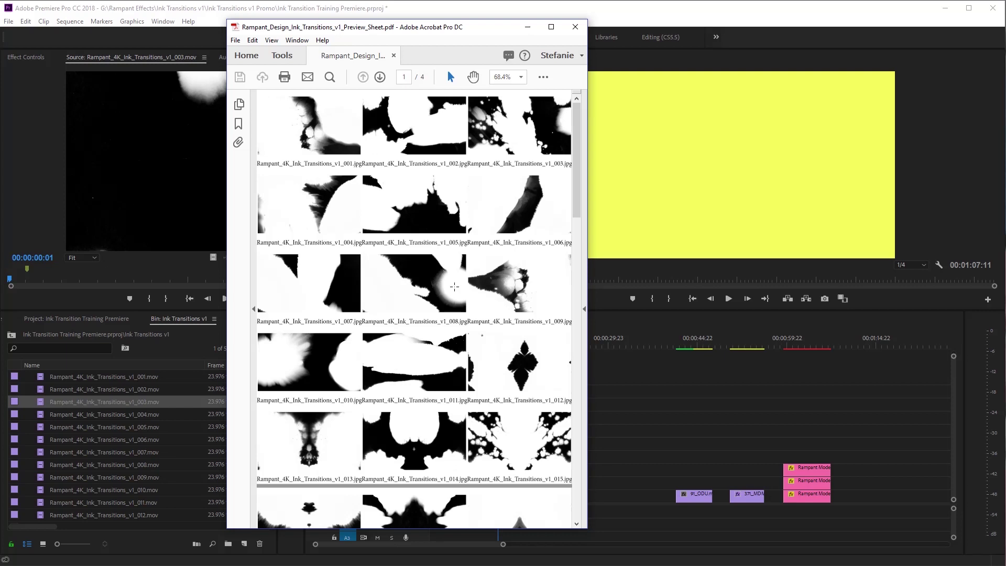
click(195, 14)
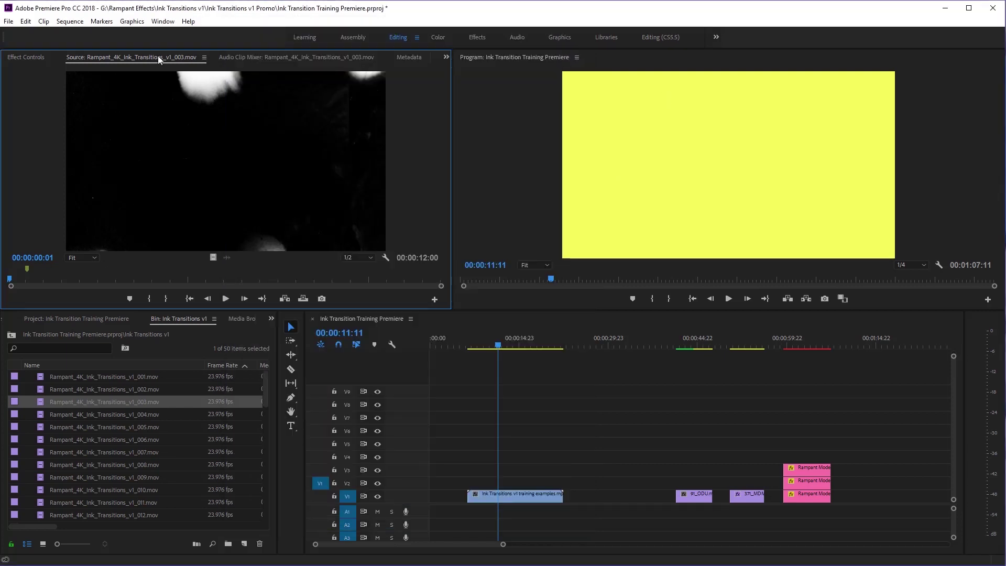
Preview ink transition clip 004 up to 00:00:00:22, and scrub the sequence back to the example transition at 00:00:07:20
double_click(42, 414)
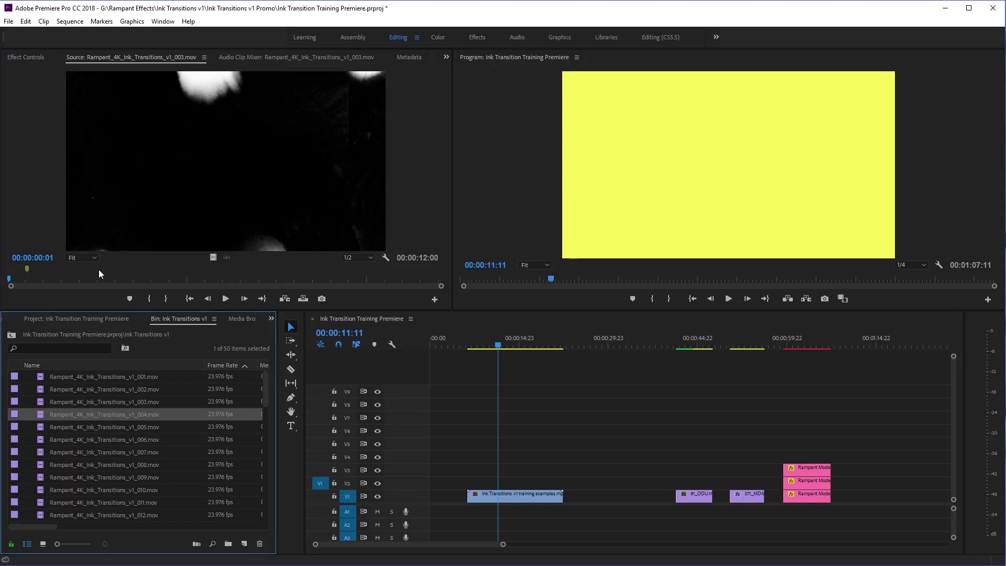
mouse_move(28, 279)
mouse_down()
mouse_move(77, 282)
mouse_move(16, 279)
mouse_move(42, 278)
mouse_up()
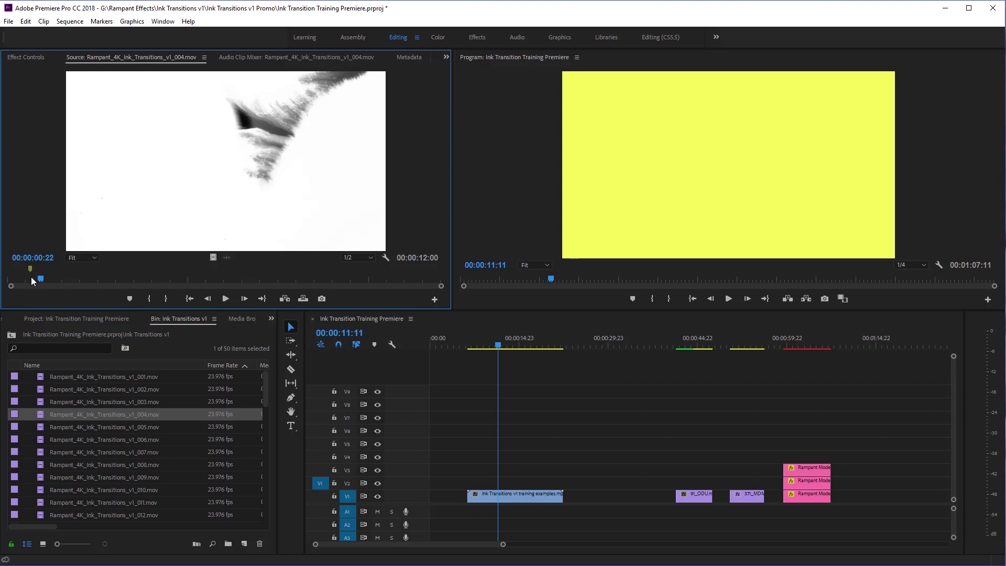
mouse_move(495, 341)
mouse_down()
mouse_move(470, 346)
mouse_move(487, 345)
mouse_move(478, 349)
mouse_up()
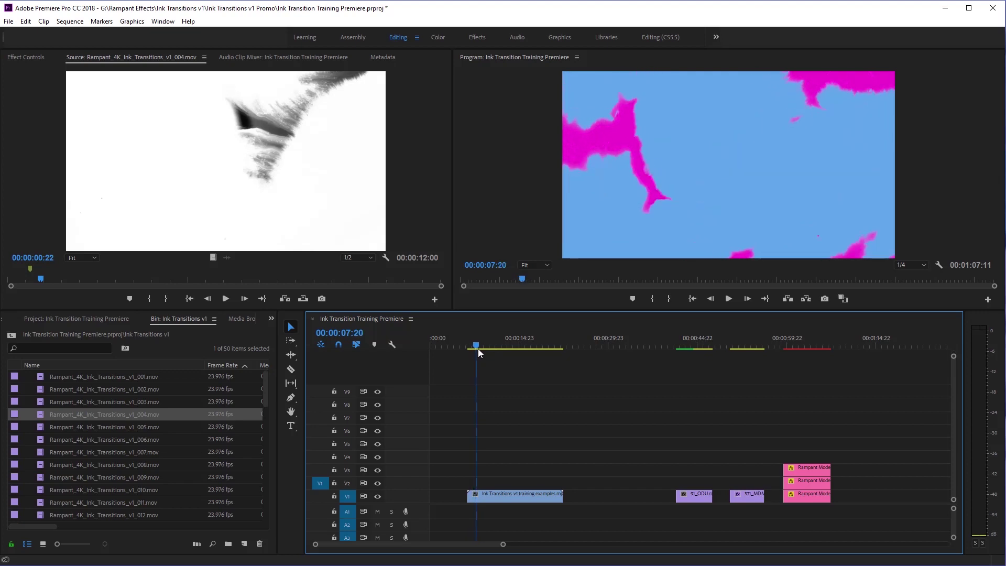
Create a 1920 × 1080, 23.976 fps color matte in the project's root and name it WhiteColor Matte
click(84, 319)
click(132, 464)
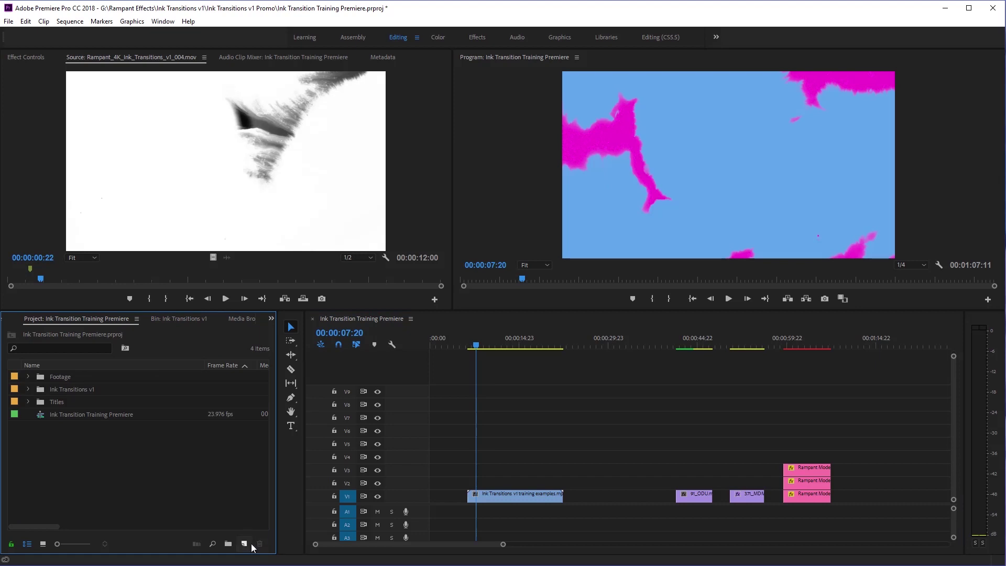
click(245, 543)
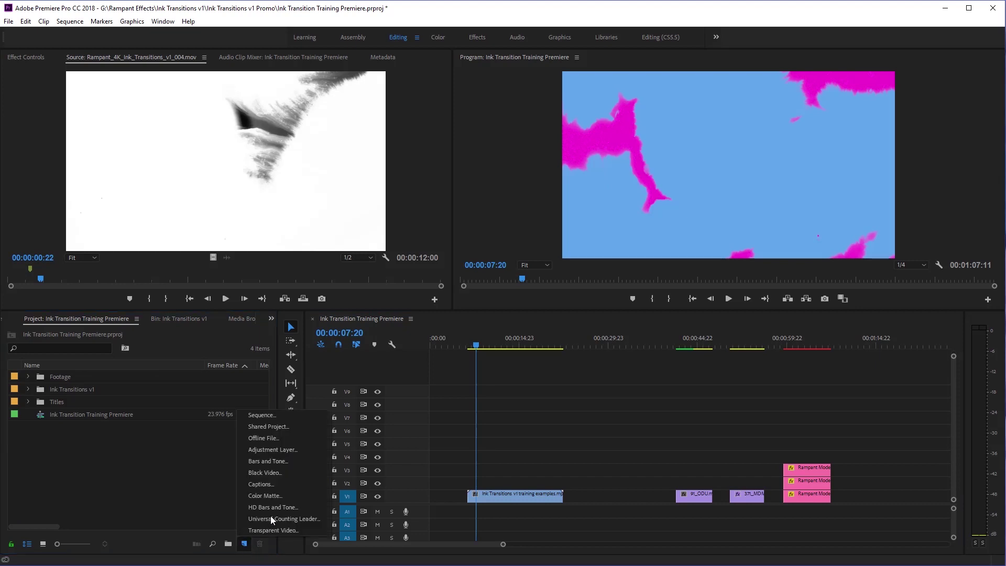
click(263, 497)
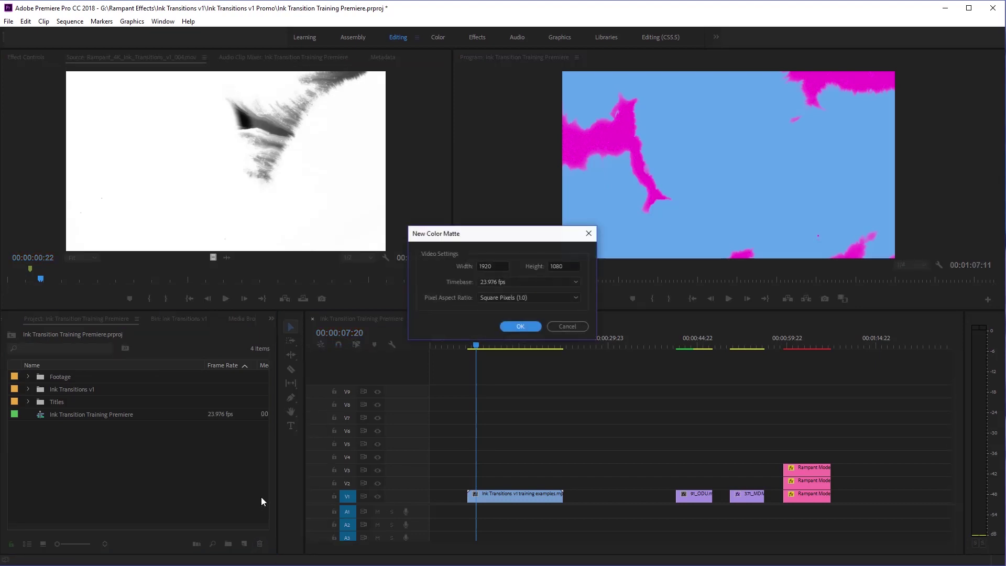
click(521, 322)
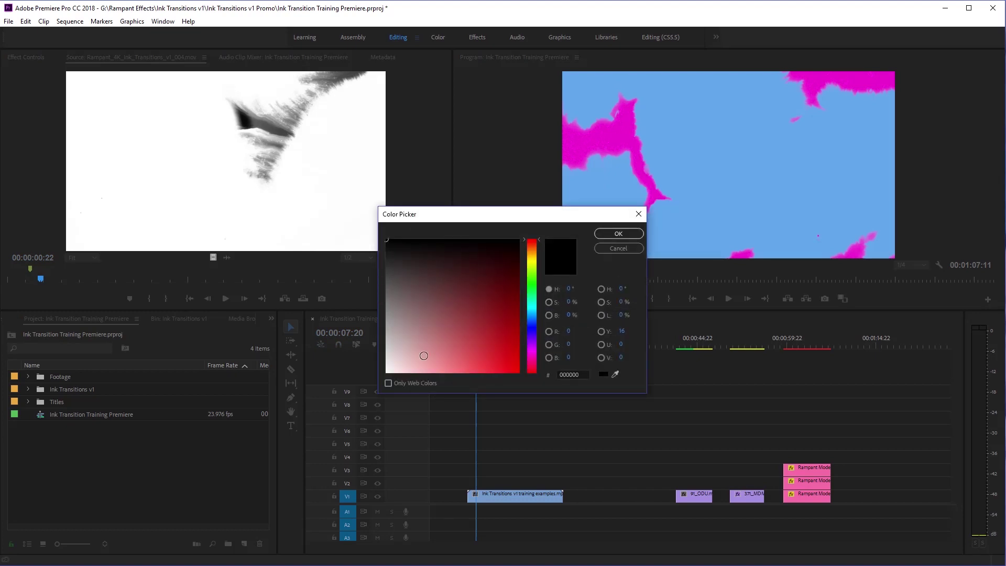
click(612, 234)
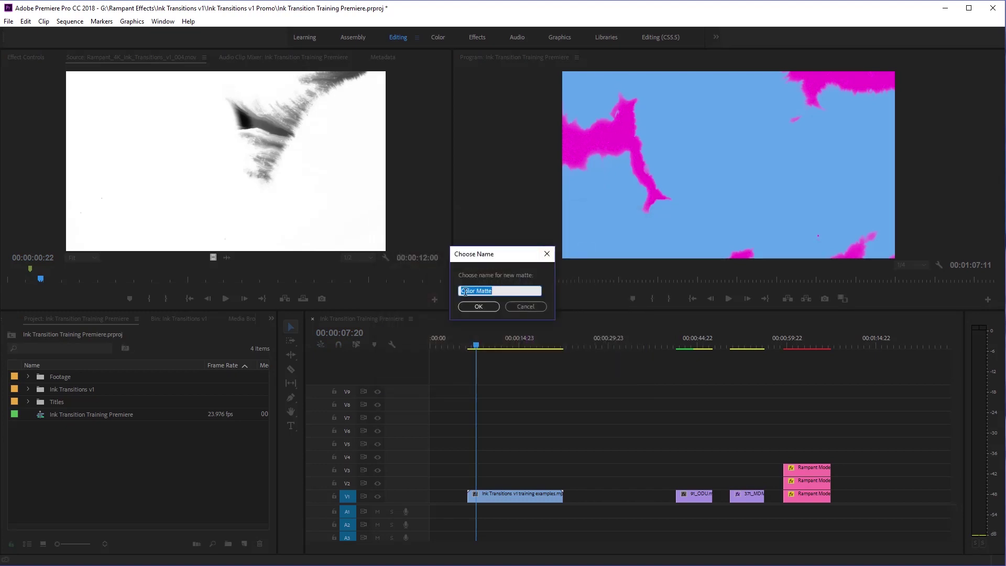
text(White)
key(Return)
Create a 1920 × 1080 color matte in magenta E805F0 and name it Pink Color Matte
click(244, 544)
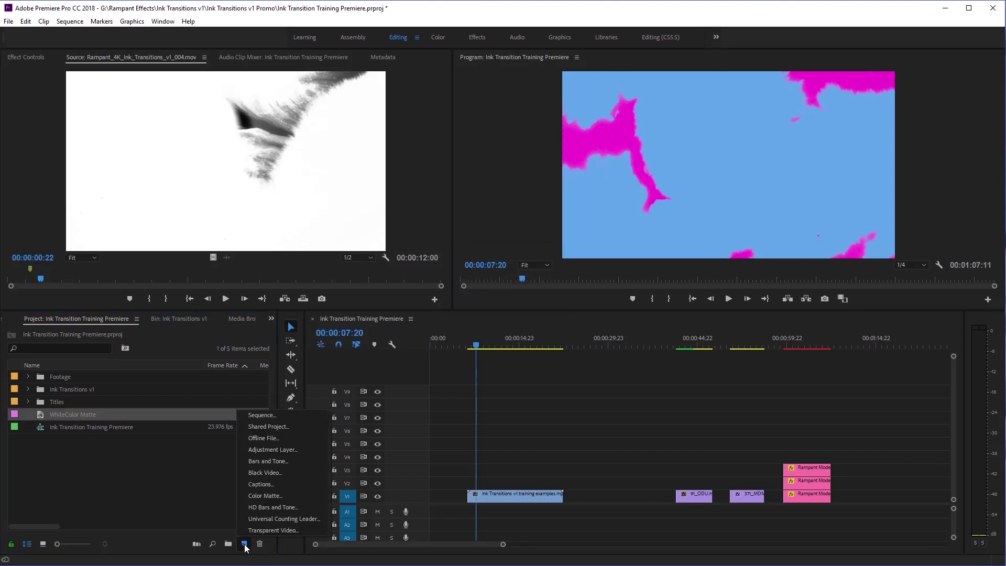
click(265, 496)
click(516, 325)
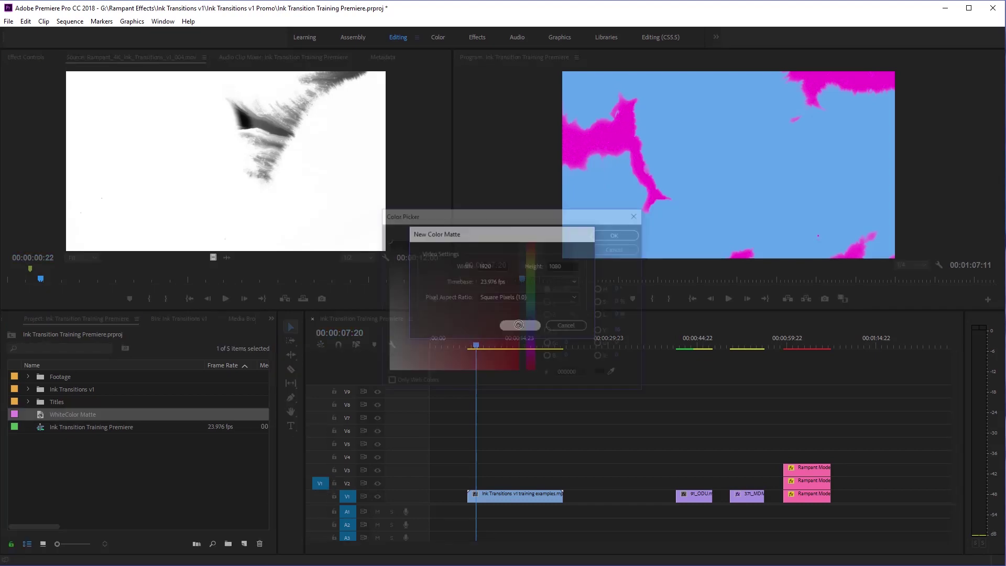
click(532, 350)
click(517, 365)
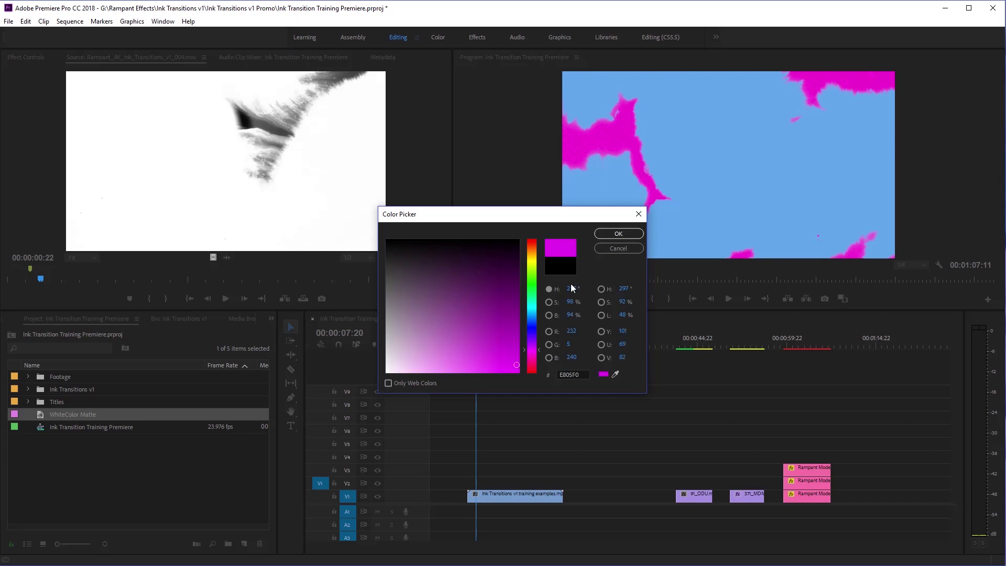
click(608, 234)
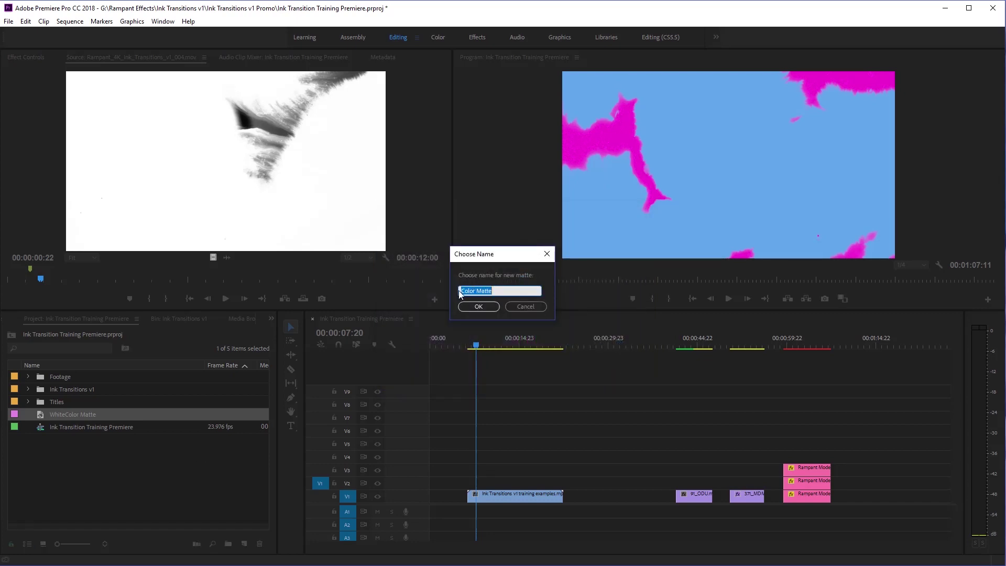
text(Pink)
key(Return)
Create a color matte in blue 0090FF and name it Blue Color Matte
click(244, 544)
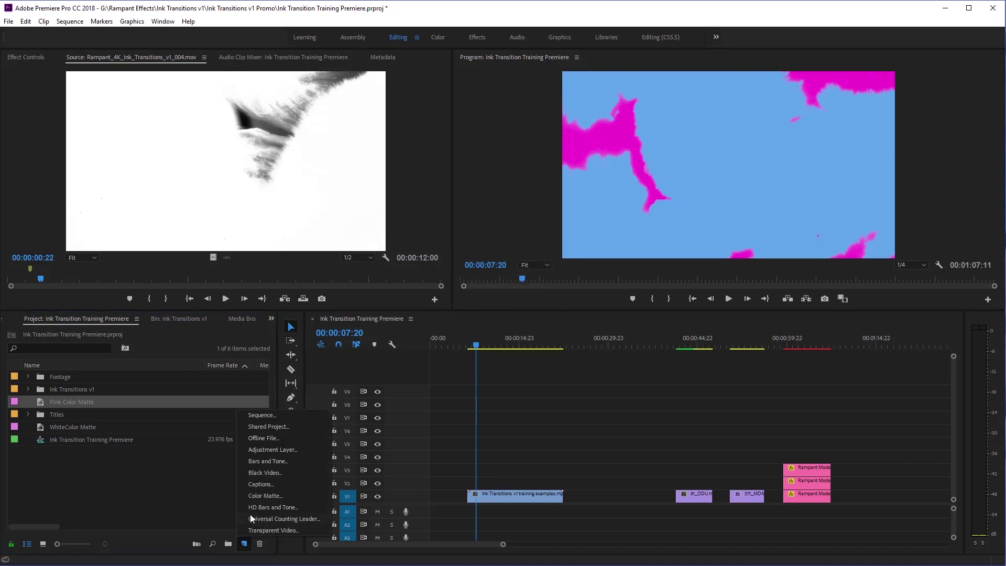
click(265, 495)
click(520, 325)
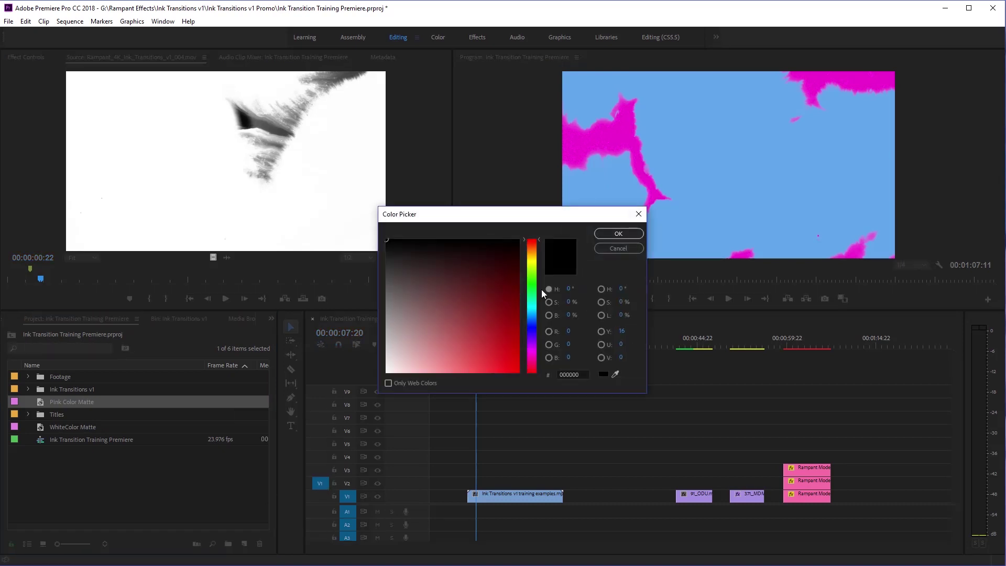
click(532, 316)
drag(511, 344, 528, 388)
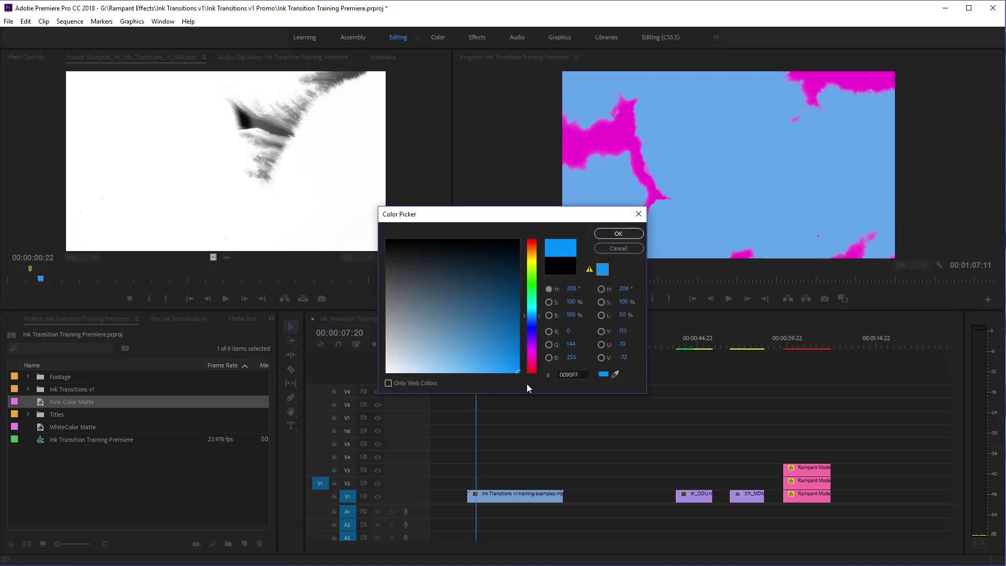
click(614, 233)
click(464, 290)
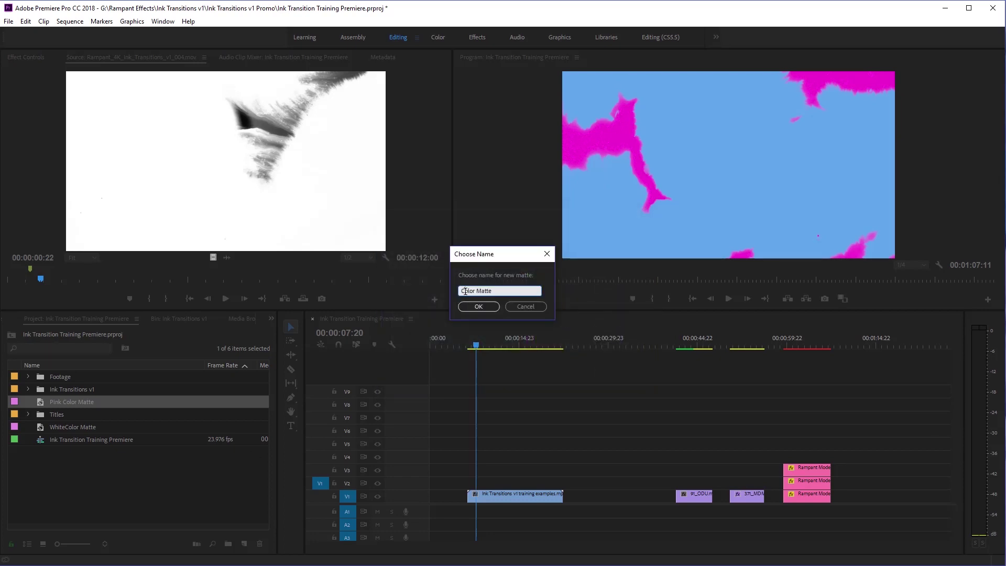
text(Blue)
key(Return)
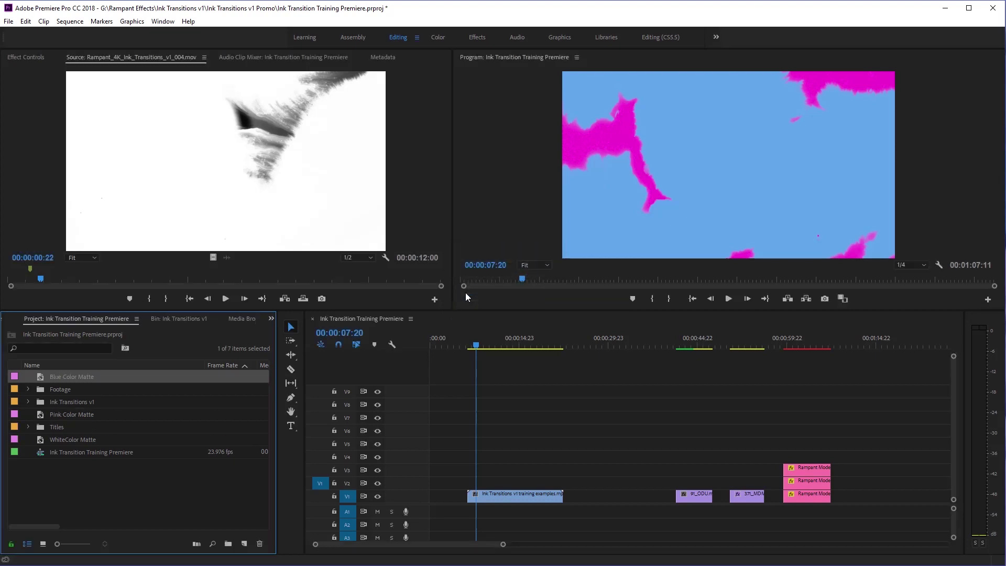
Create a color matte in bright green (hue 124°) and name it Green Color Matte
click(248, 542)
click(266, 496)
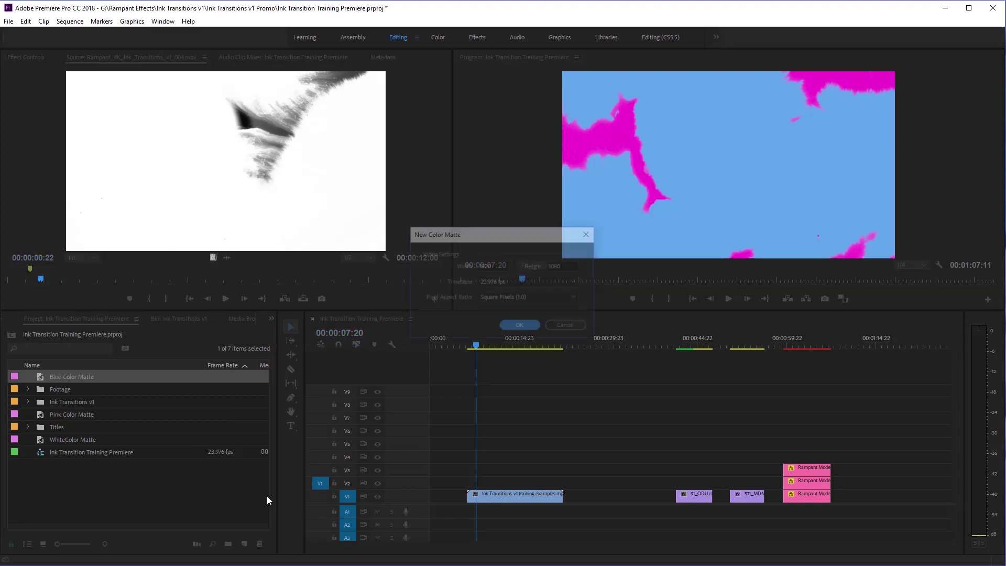
click(520, 327)
click(532, 283)
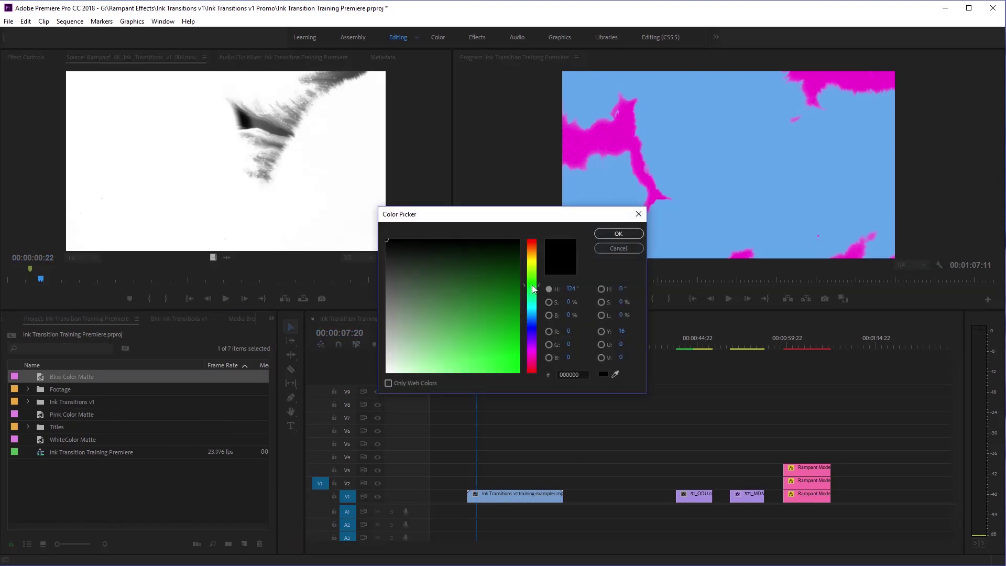
click(519, 357)
click(618, 233)
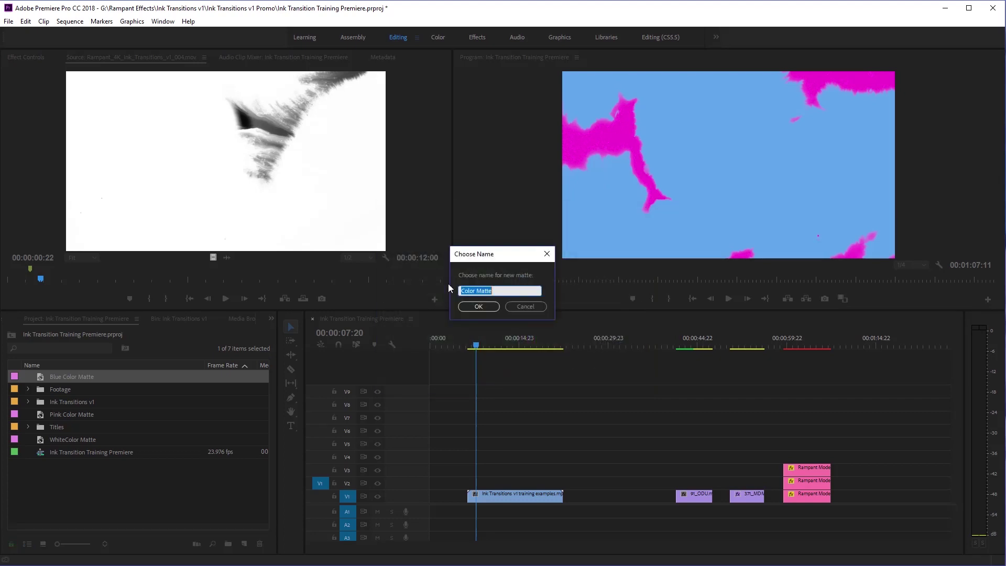
click(460, 290)
text(Green)
key(Return)
Create a color matte in golden yellow (hue 48°) and name it Yellow Color Matte
click(245, 545)
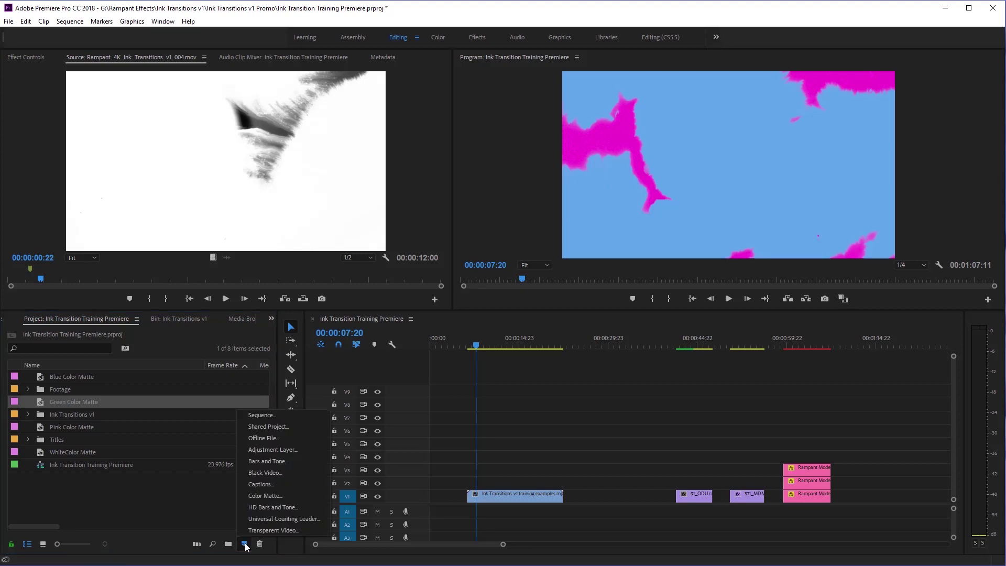
click(260, 496)
click(519, 325)
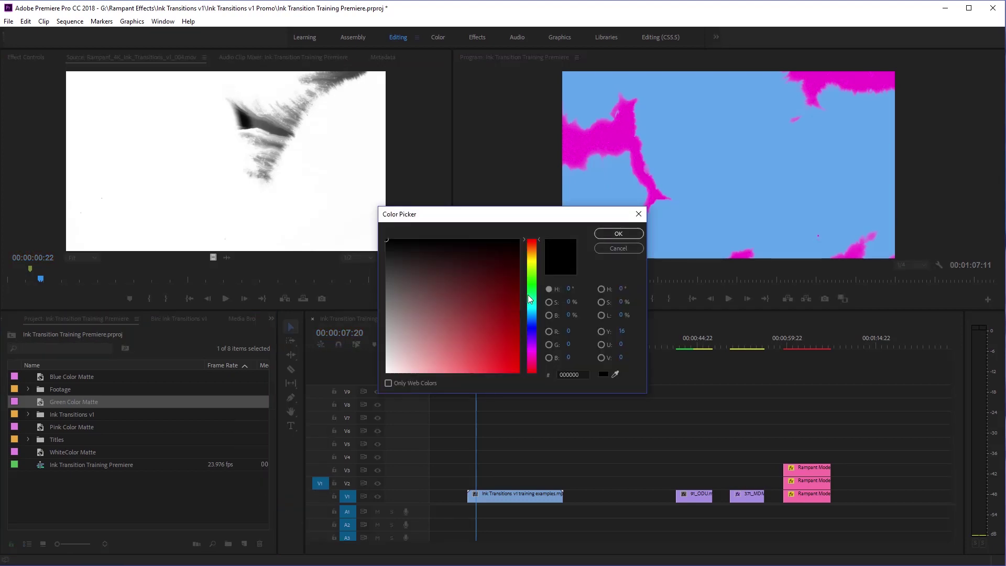
click(530, 258)
click(514, 349)
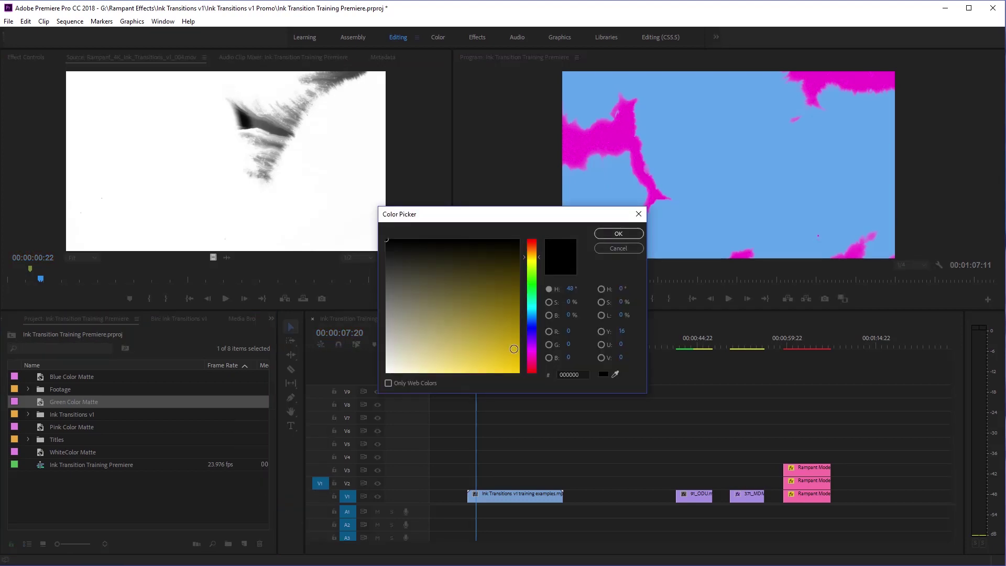
click(618, 234)
click(462, 290)
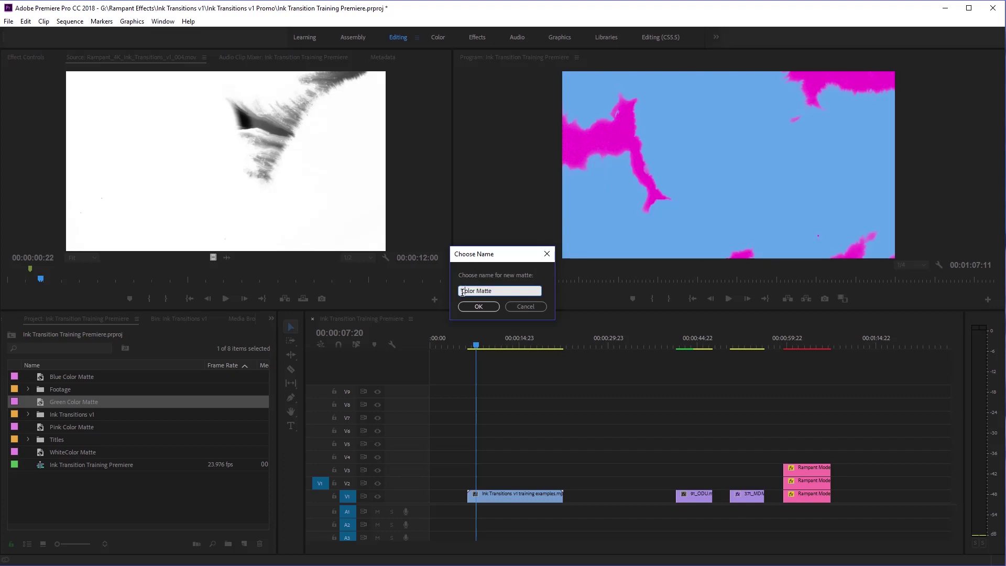
text(YUell)
key(BackSpace)
text(llow)
key(Return)
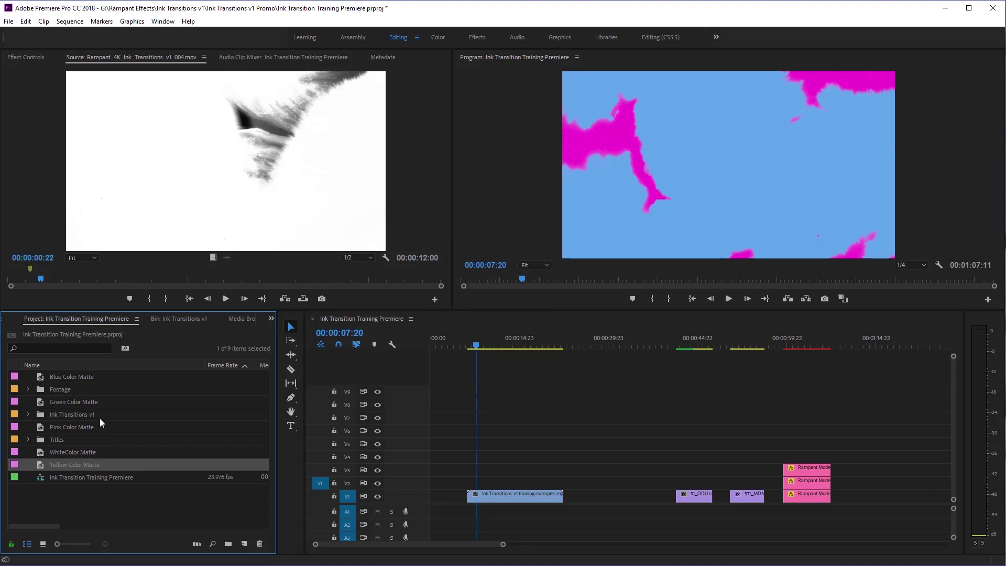
Create a bin named Color Mattes in the project's root
click(84, 509)
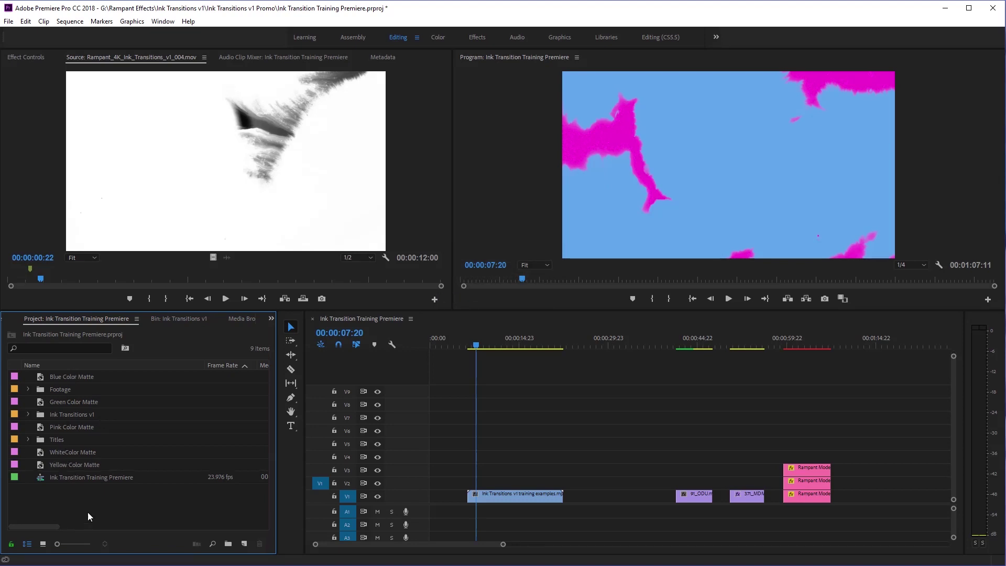
click(228, 544)
text(Color Mattes)
key(Return)
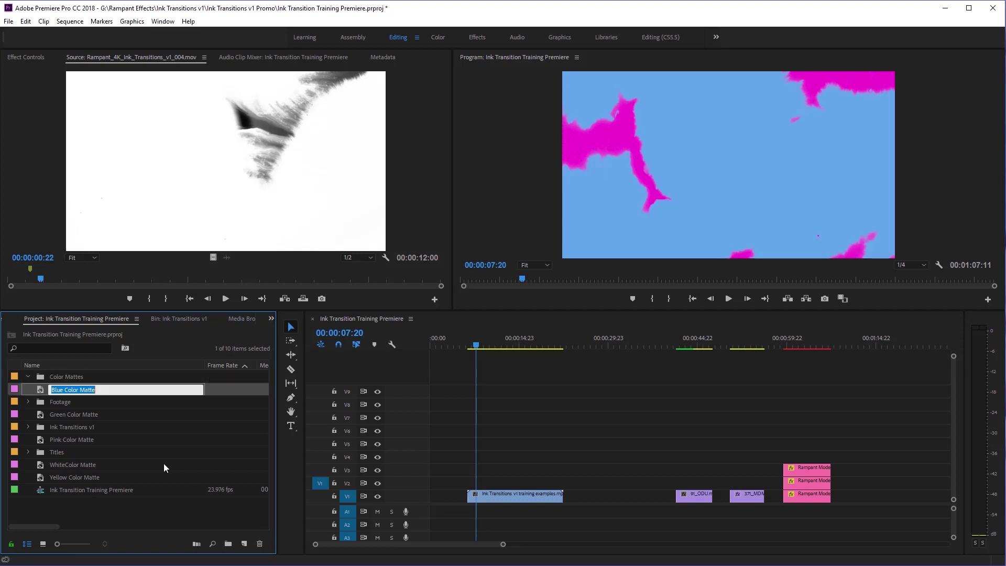
Move the yellow, white, pink, green and blue color mattes into the Color Mattes bin and leave the bin expanded
click(99, 474)
ctrl+click(84, 464)
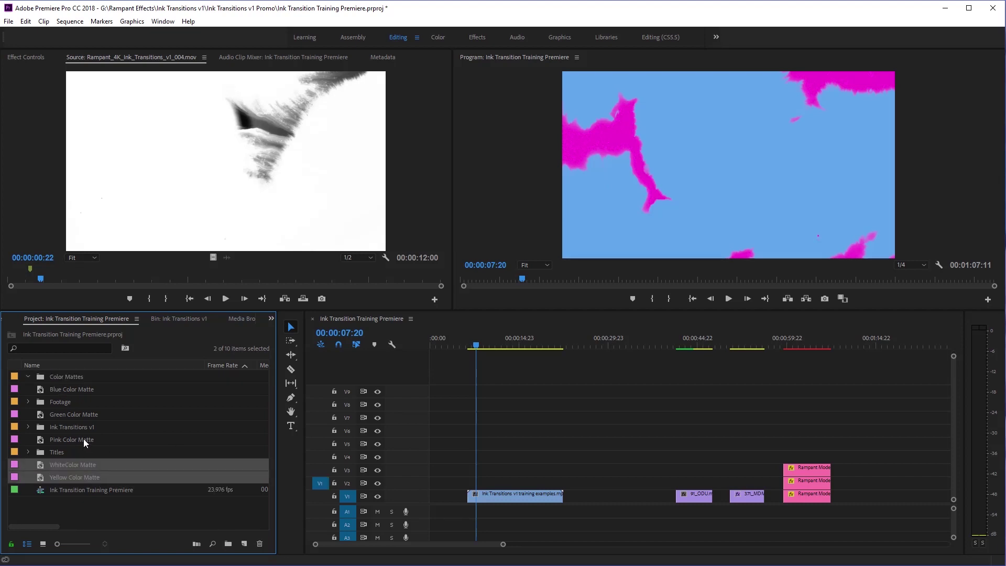
ctrl+click(83, 438)
ctrl+click(74, 412)
ctrl+click(70, 389)
drag(62, 391, 23, 375)
click(29, 376)
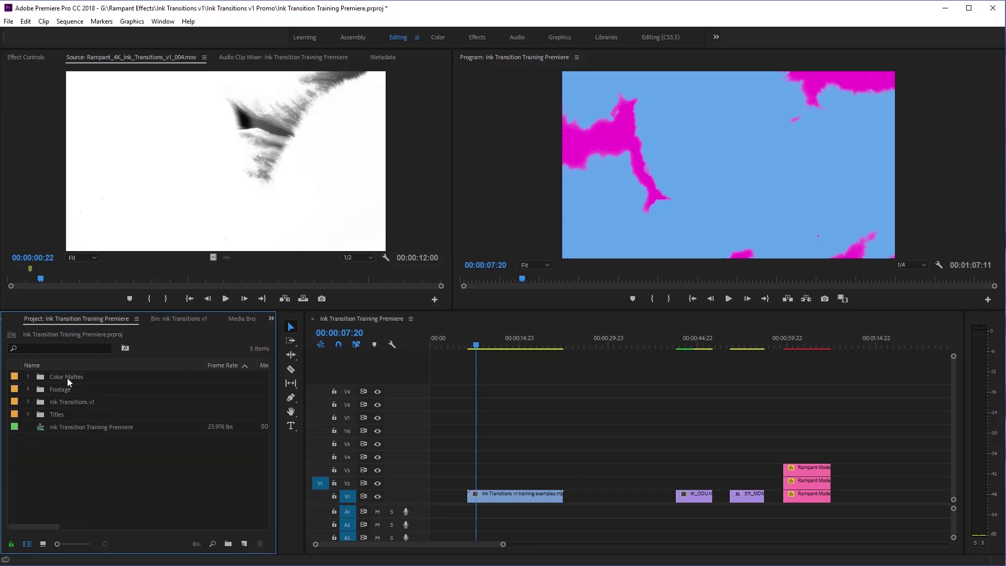
click(27, 376)
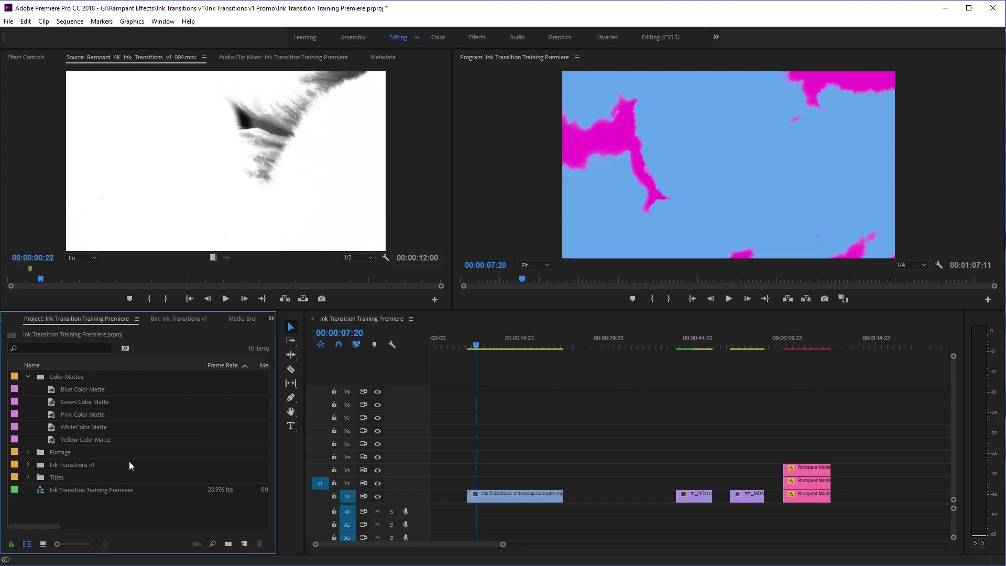
Stack the white, pink, blue, green and yellow mattes on V1, V3, V5, V7 and V9, aligned in the gap after the examples clip
drag(72, 429, 638, 496)
drag(65, 414, 638, 468)
click(76, 390)
drag(74, 390, 639, 445)
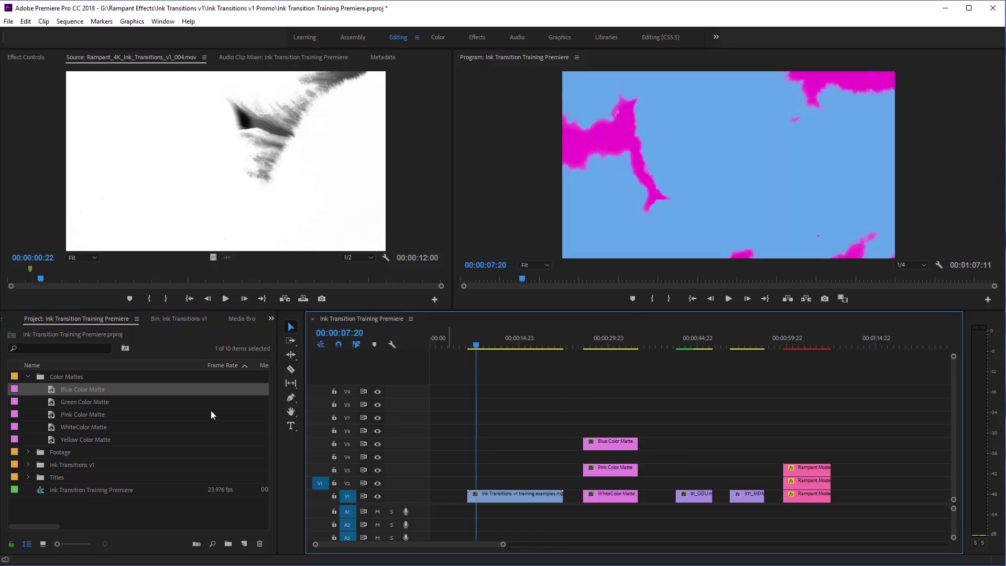
click(73, 401)
drag(72, 401, 638, 416)
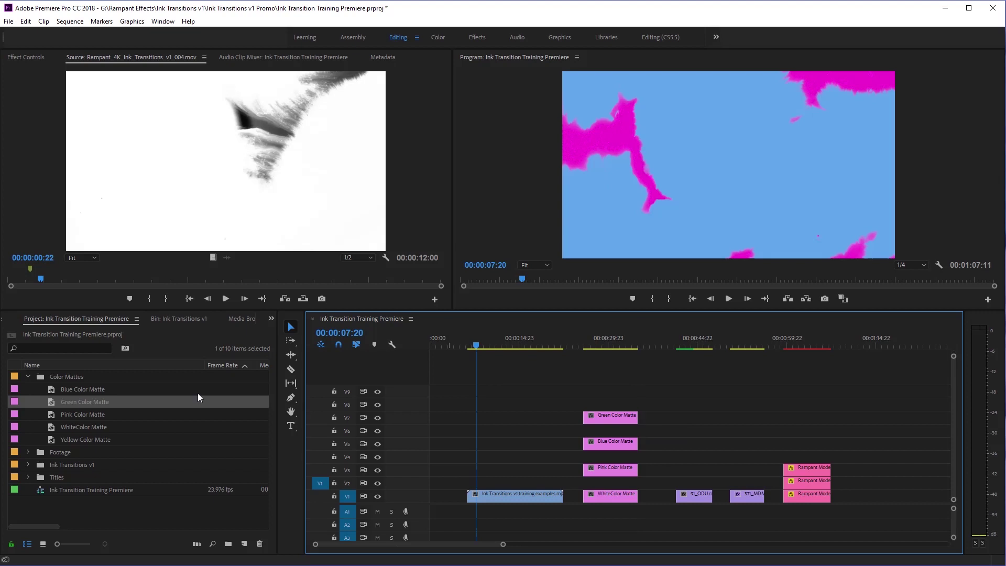
drag(71, 440, 637, 391)
click(595, 343)
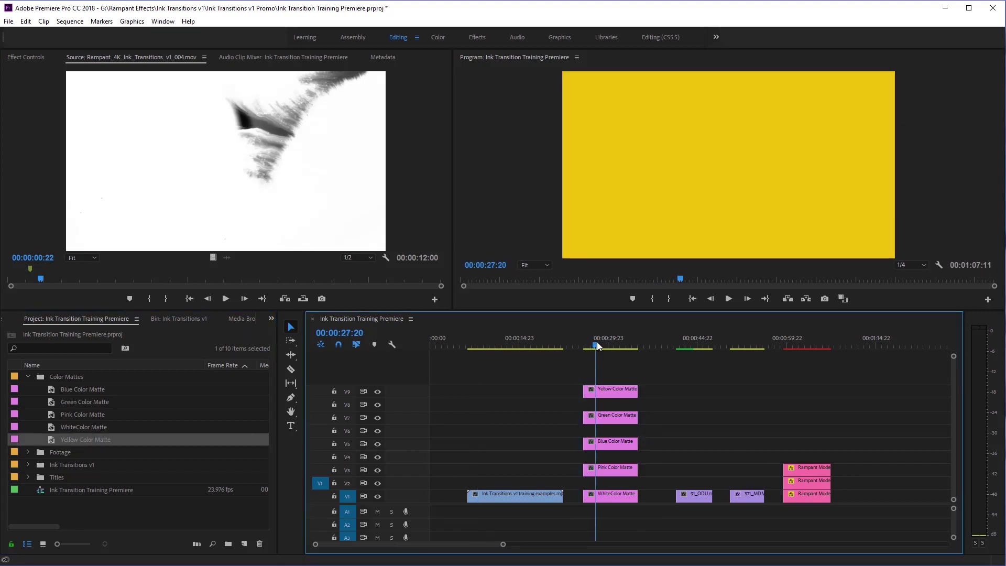
Stagger the blue, green and yellow mattes so each starts about 2 seconds after the one below, and scrub to 00:00:26:03
drag(603, 391, 615, 391)
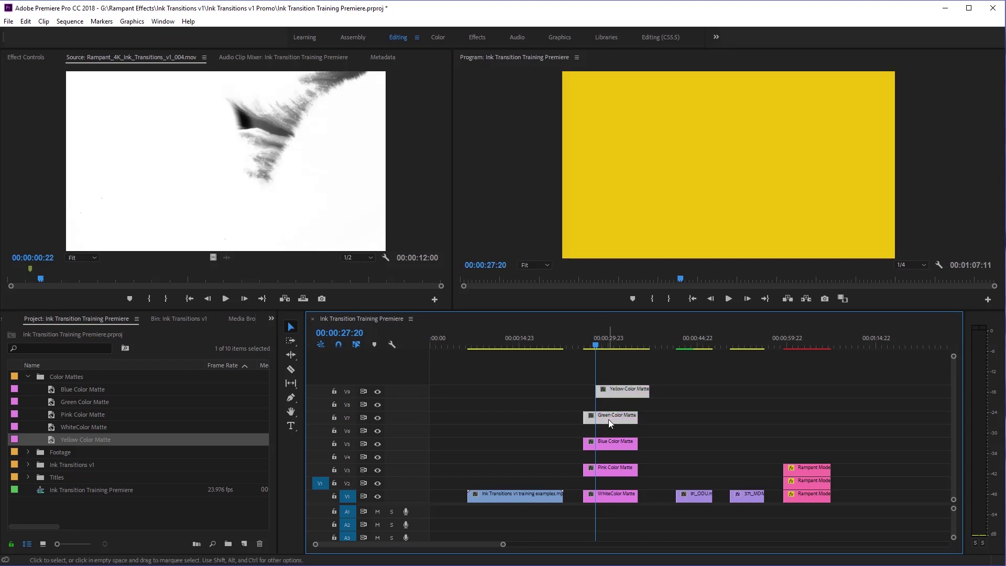
drag(615, 416, 621, 418)
drag(602, 375, 625, 444)
drag(592, 349, 588, 371)
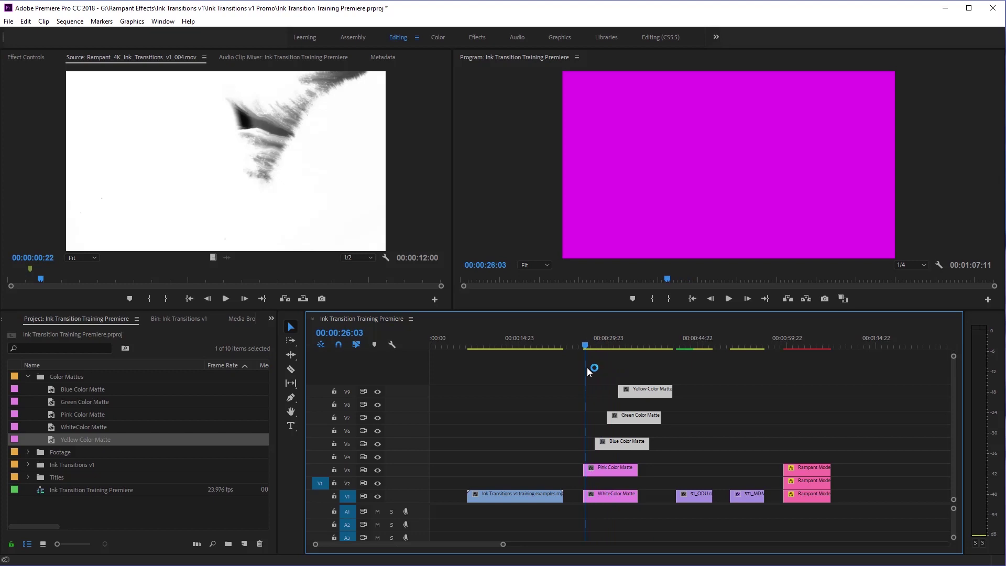
click(567, 457)
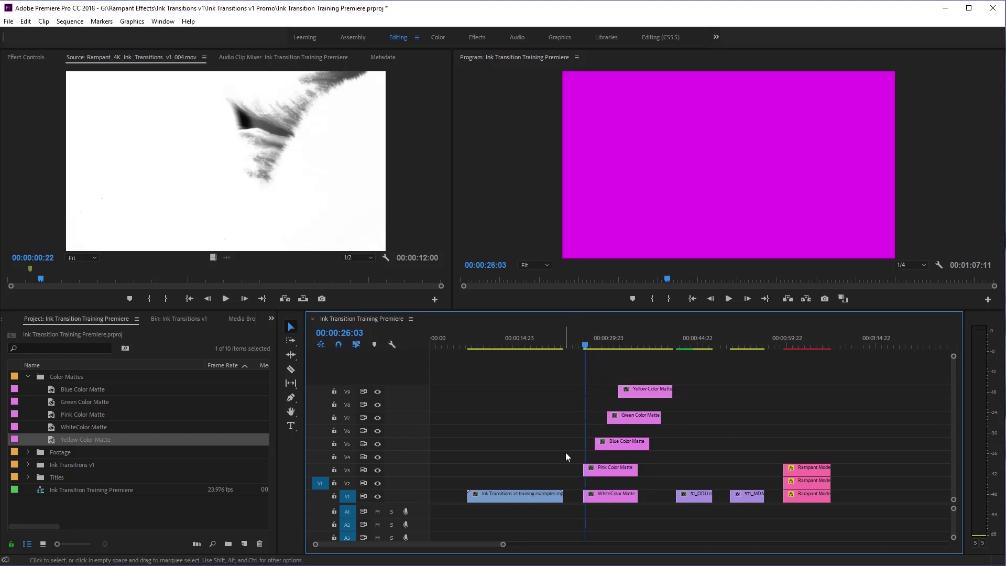
Place Rampant_4K_Ink_Transitions_v1_001.mov on V4 at the start of the pink matte and trim its end to match the matte
click(175, 319)
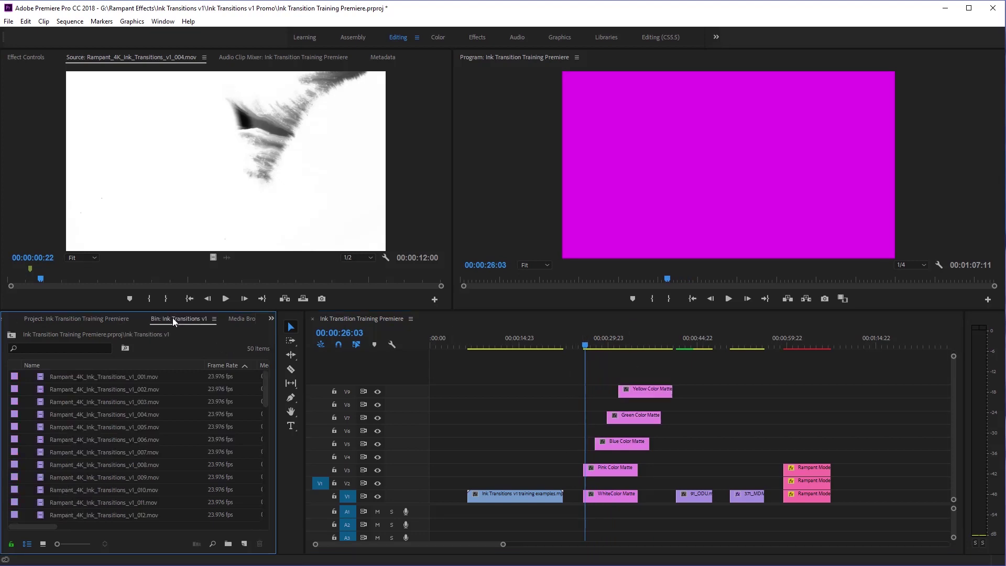
click(43, 379)
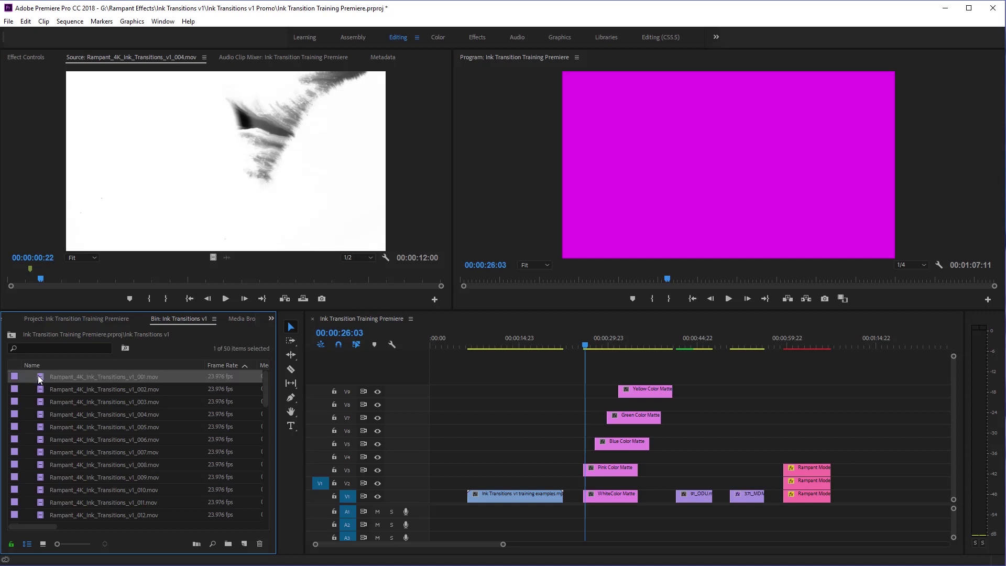
mouse_move(77, 376)
mouse_down()
mouse_move(491, 435)
mouse_move(586, 464)
mouse_up()
drag(585, 346, 574, 346)
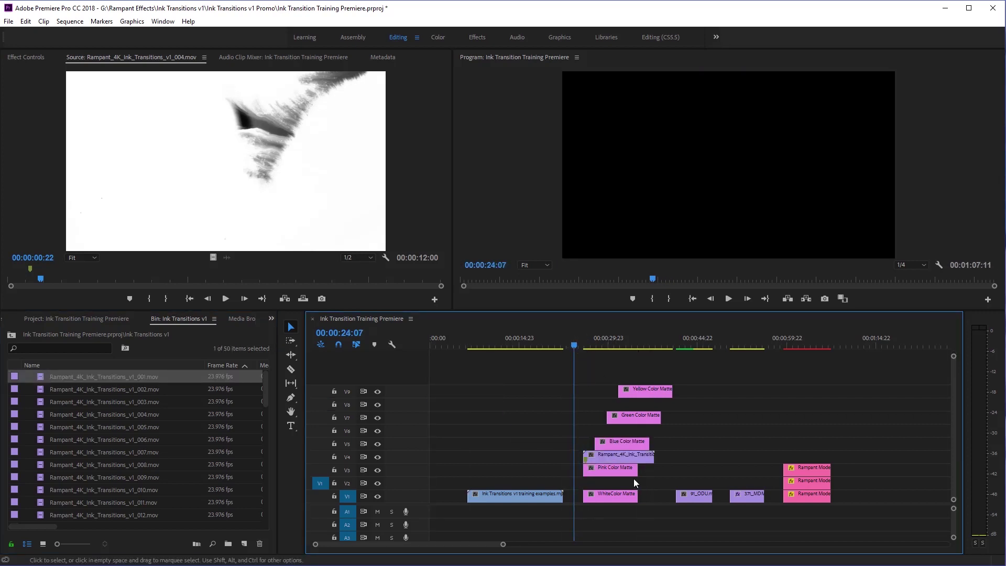
drag(651, 459, 638, 460)
Shift the blue, green and yellow mattes together past the end of the pink matte and scrub to 00:00:26:18
drag(577, 344, 644, 450)
drag(642, 445, 699, 445)
drag(587, 352, 588, 347)
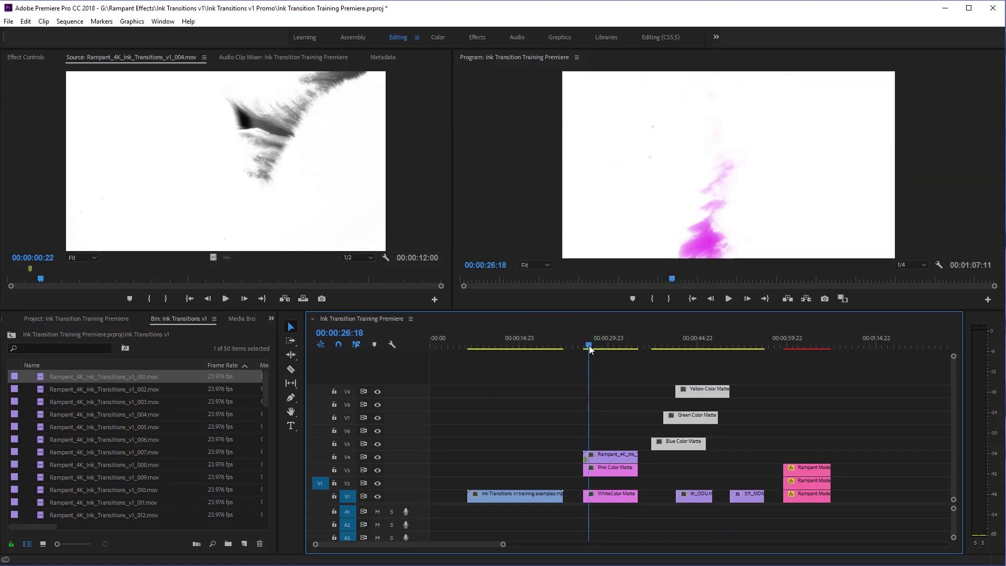
Set the rotation of the ink transition clip on V4 to 133°, keeping its scale at 100
click(607, 456)
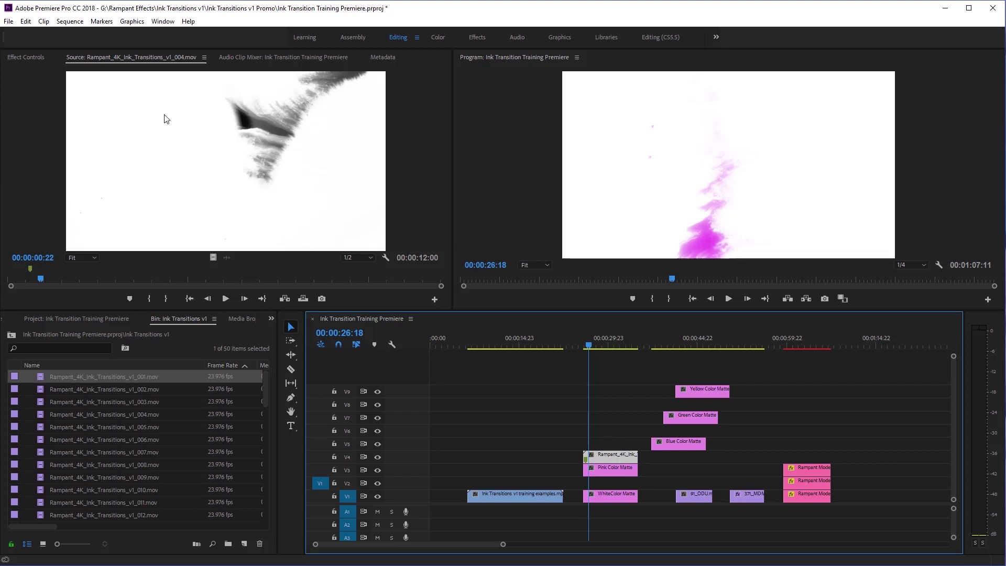
click(27, 57)
mouse_move(173, 122)
mouse_down()
mouse_move(149, 122)
mouse_move(183, 122)
mouse_move(319, 241)
mouse_move(469, 329)
mouse_up()
key(ctrl+z)
drag(597, 343, 585, 346)
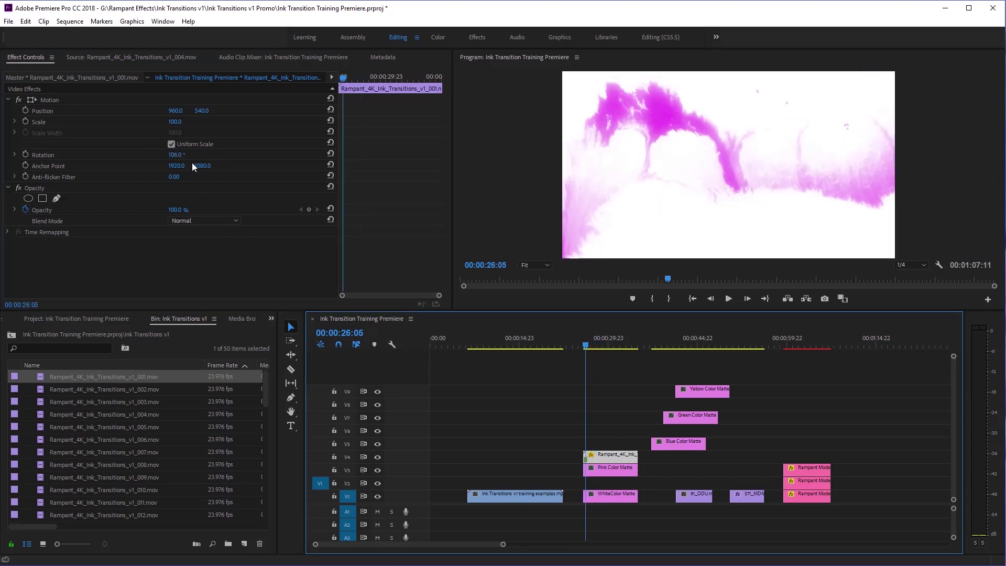
drag(175, 156, 247, 165)
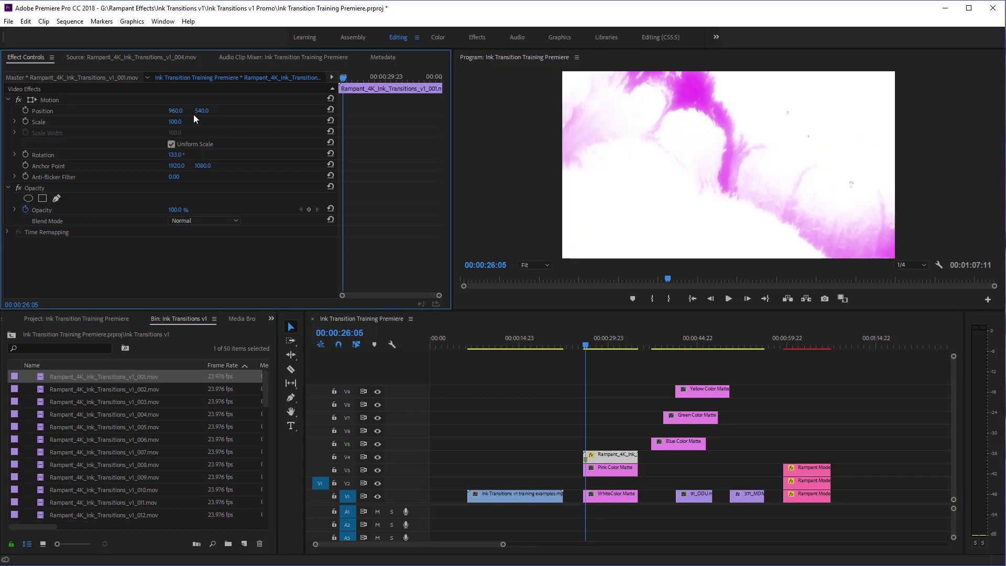
Try scaling the ink clip to about 80, undo that change, and preview the rotated ink up to 00:00:27:00
drag(182, 121, 171, 122)
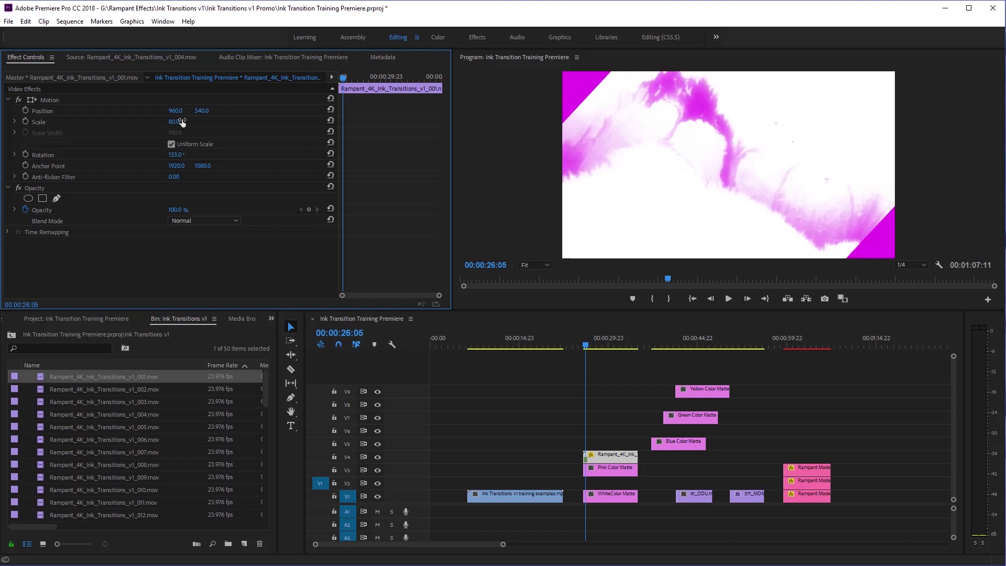
key(ctrl+z)
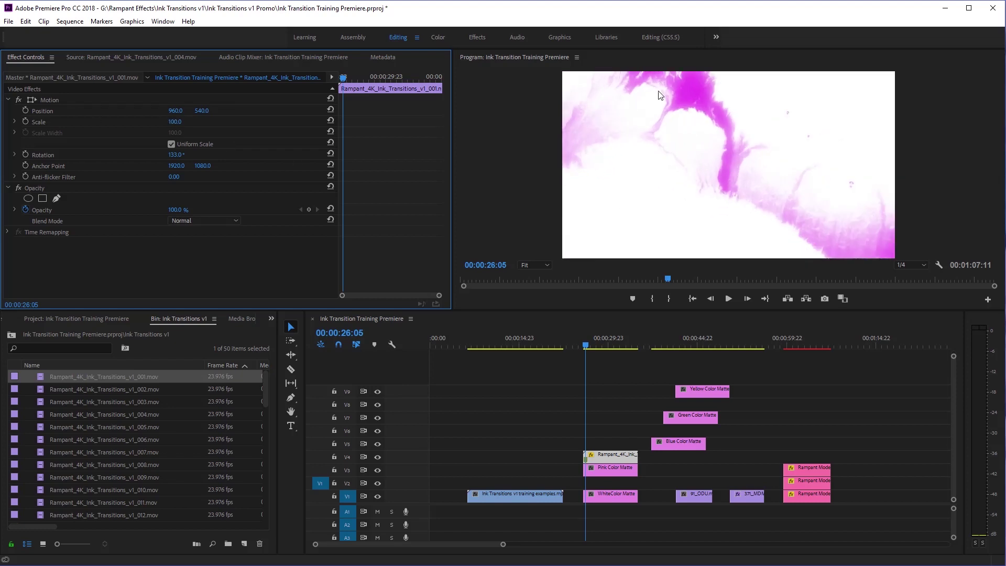
drag(586, 346, 584, 342)
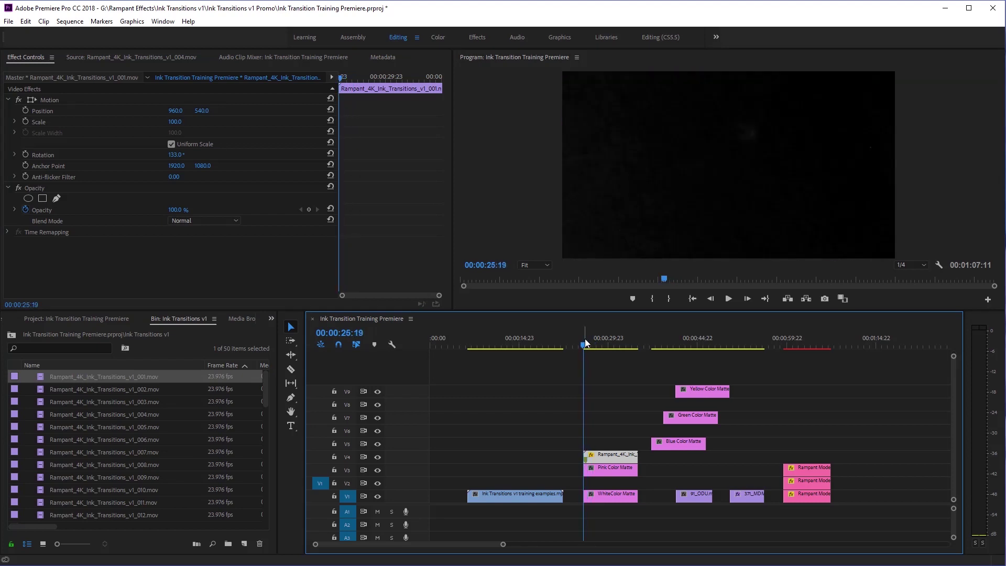
drag(586, 345, 589, 349)
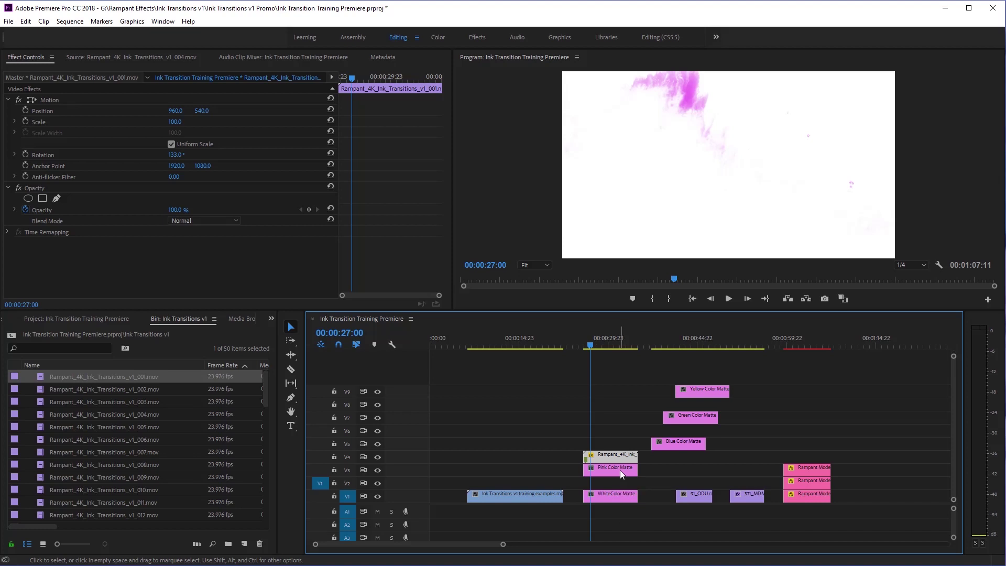
Find the Track Matte Key effect, apply it to the pink matte on V3, and set its matte to Video 4
click(270, 318)
click(288, 401)
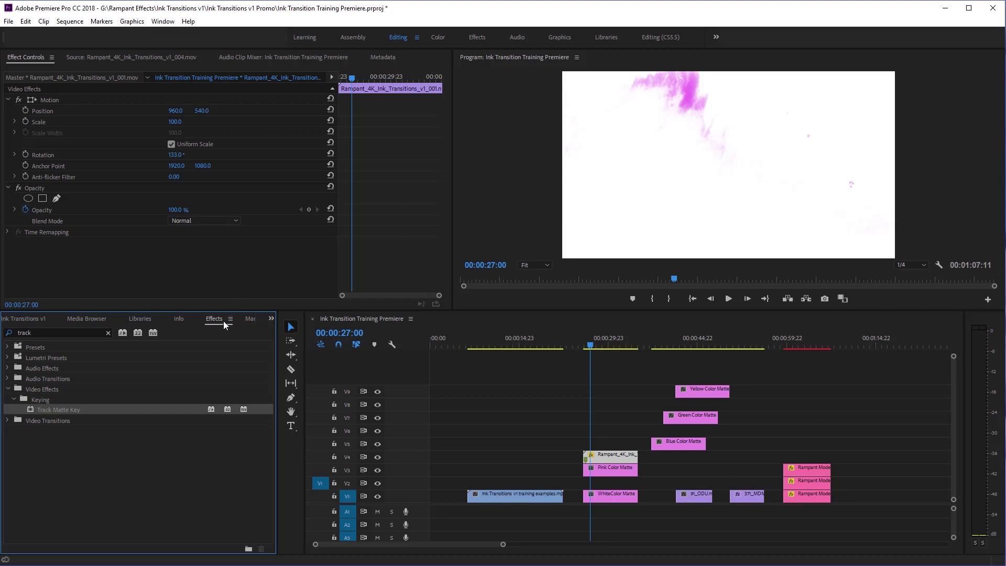
click(37, 332)
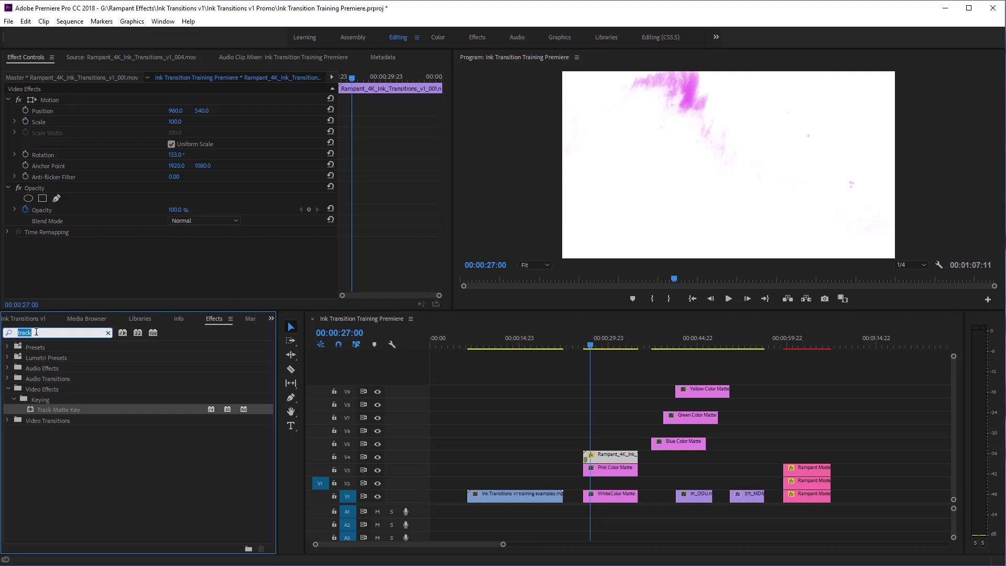
text(track)
drag(43, 410, 612, 471)
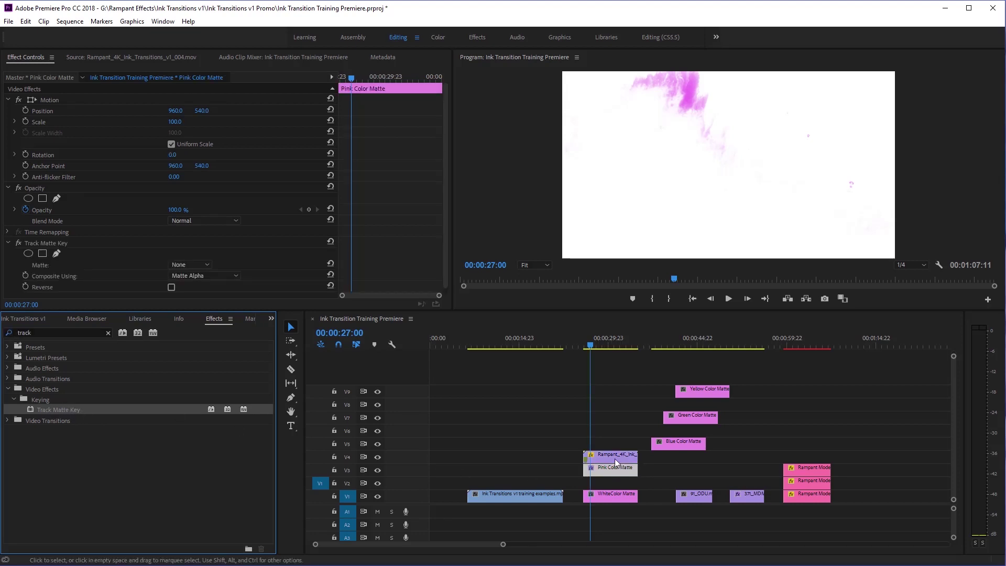
click(203, 264)
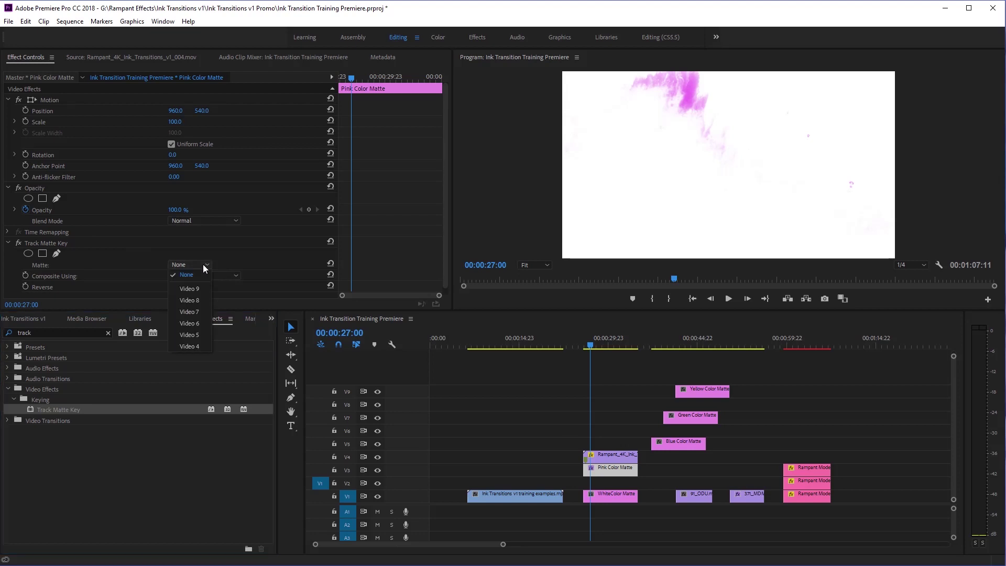
click(196, 344)
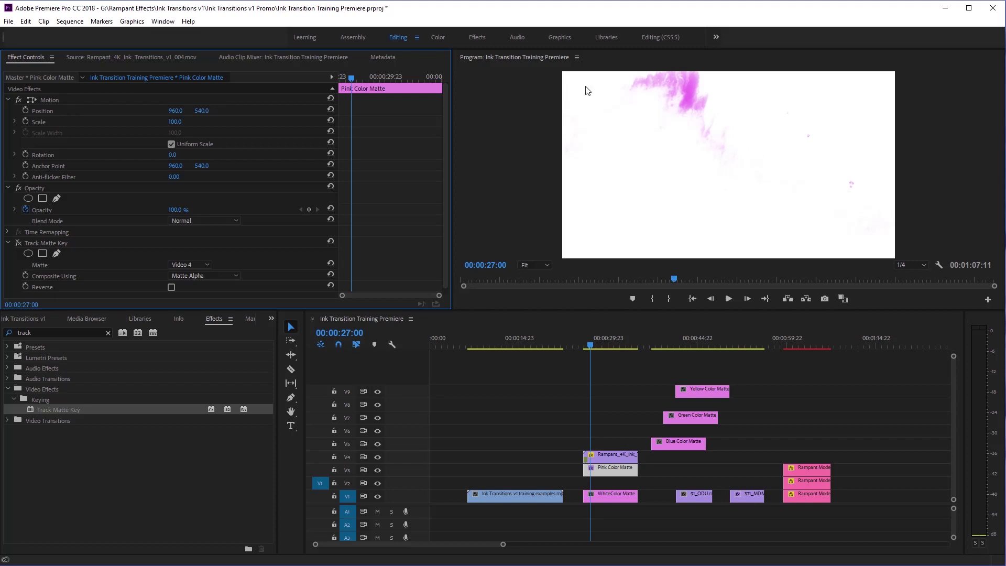
Shift the pink matte and its ink clip together slightly past the white matte's start and play the transition
click(18, 243)
drag(615, 423, 620, 472)
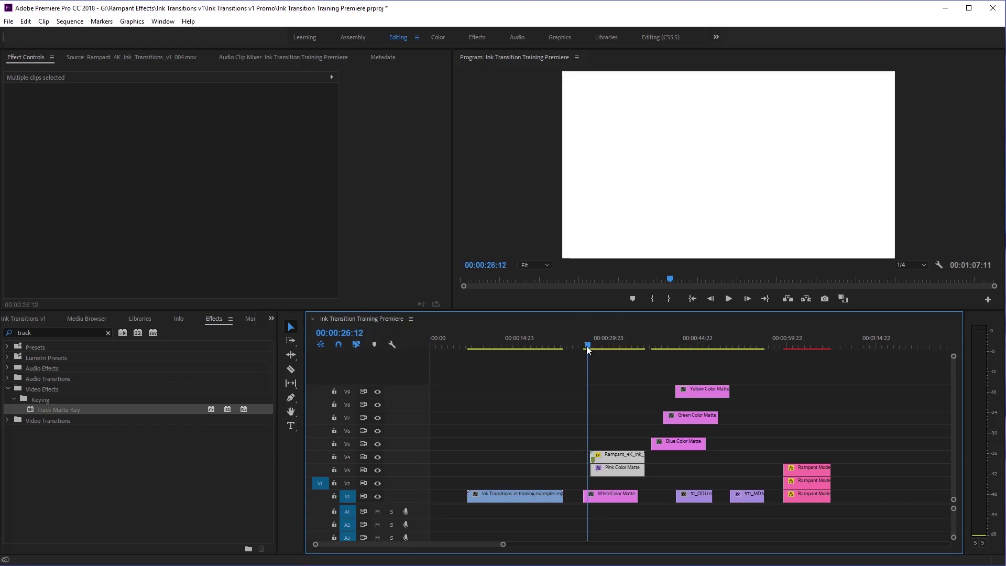
click(583, 347)
click(611, 457)
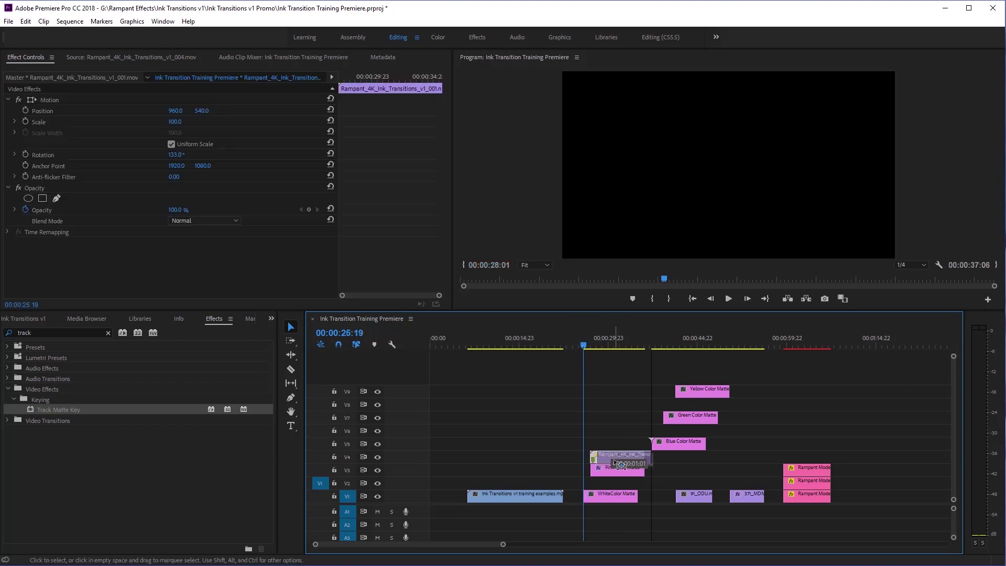
key(space)
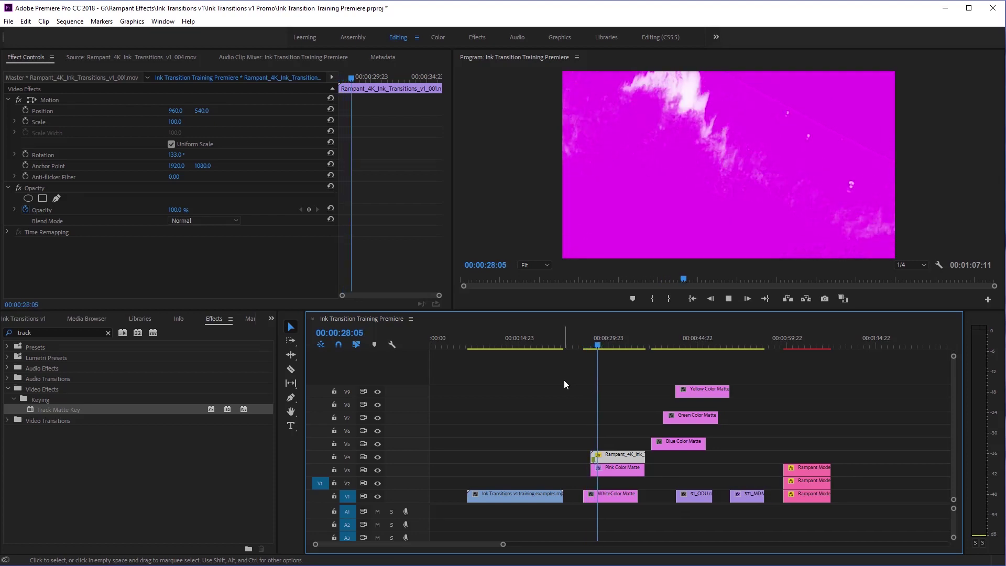
Move the blue matte on V5 to start at 00:00:29:10 and place Rampant_4K_Ink_Transitions_v1_002.mov above it on V6
mouse_move(607, 347)
mouse_down()
mouse_move(589, 354)
mouse_move(604, 352)
mouse_up()
drag(676, 442, 630, 443)
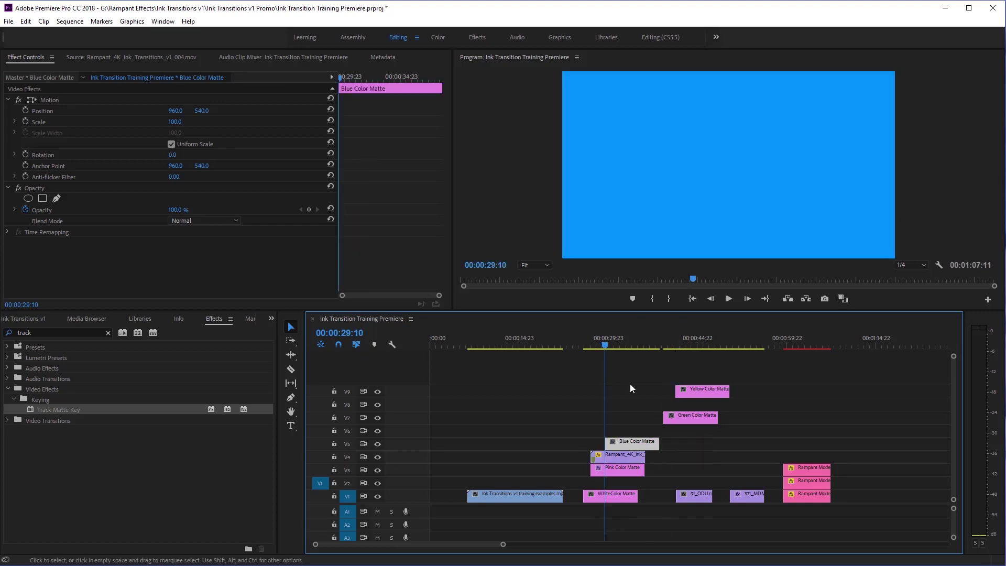
click(32, 320)
drag(89, 391, 659, 431)
click(676, 431)
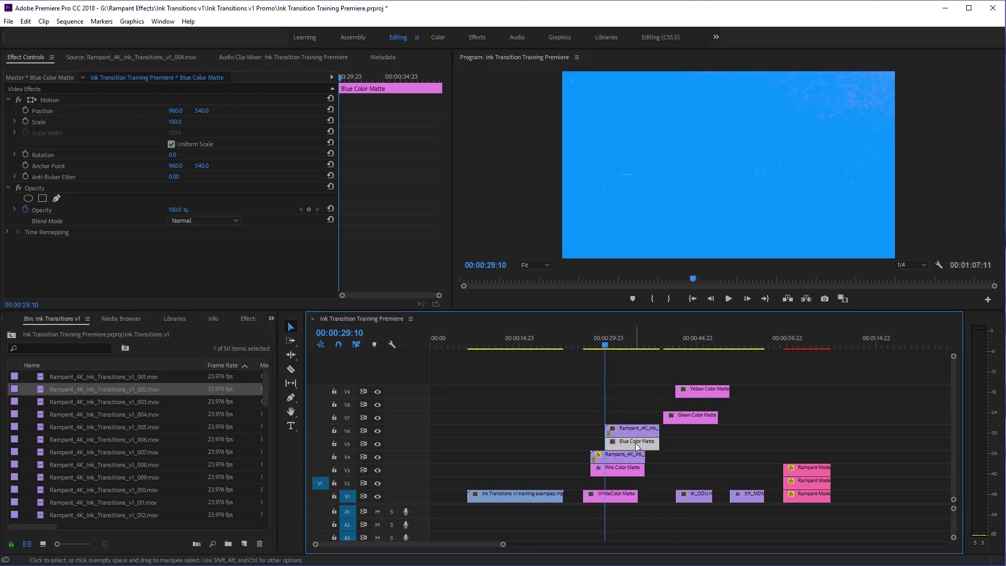
Apply the Track Matte Key effect to the blue matte and set its matte to Video 6
click(248, 318)
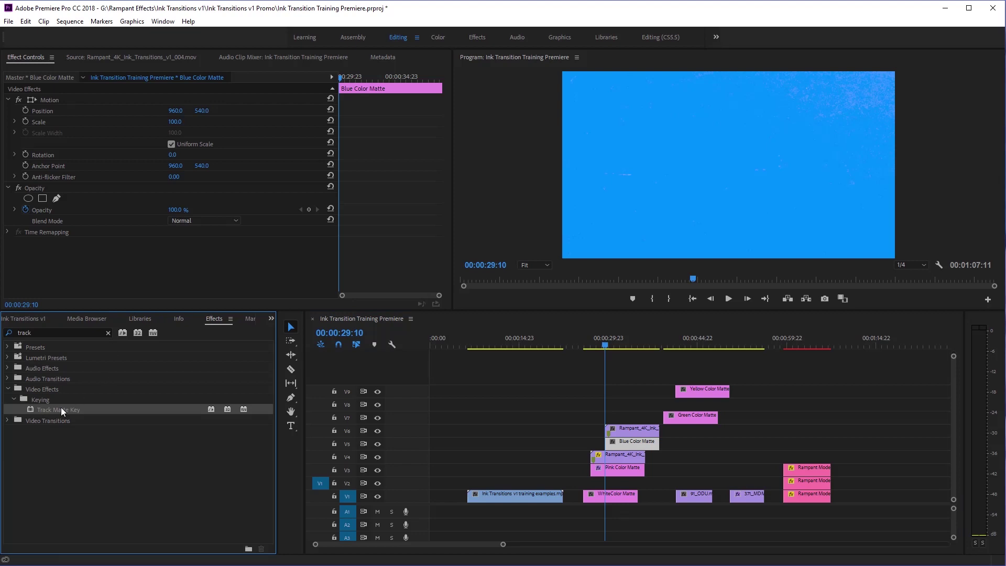
drag(634, 444, 638, 445)
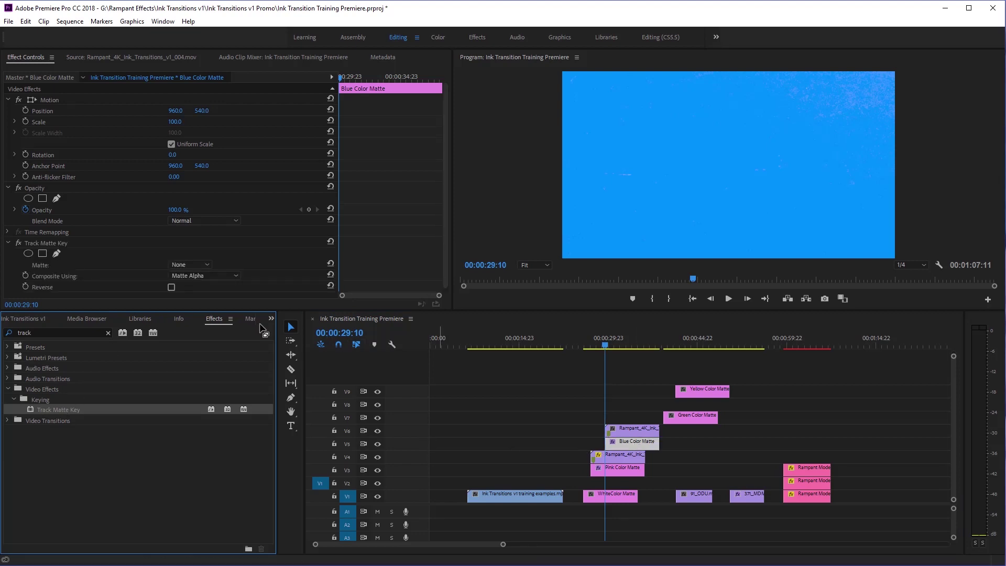
click(202, 265)
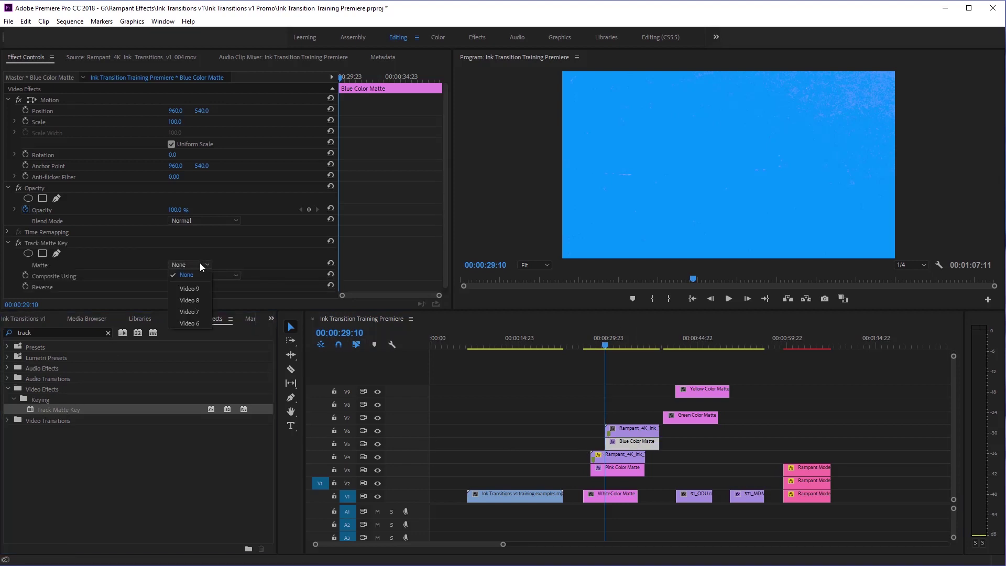
click(194, 321)
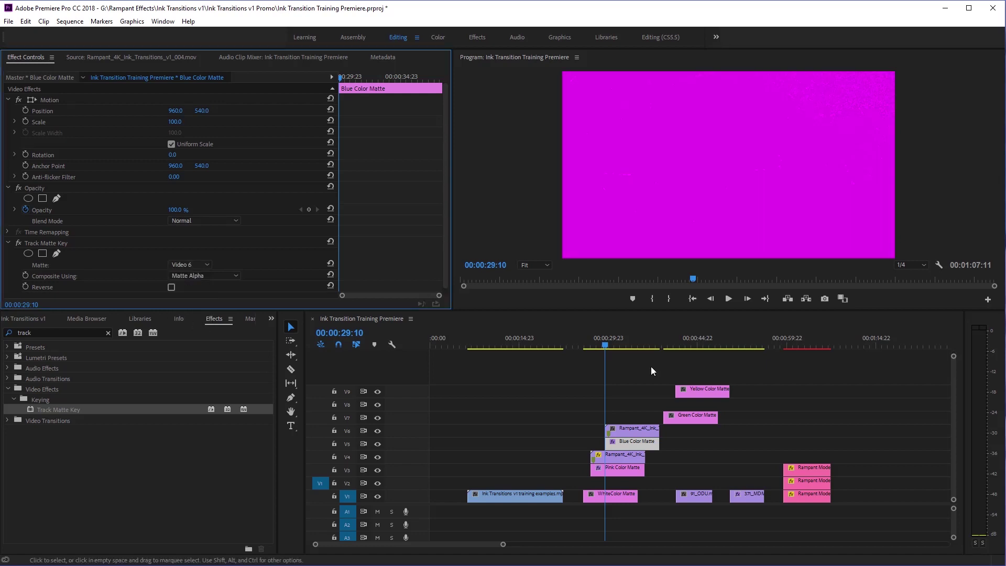
Scrub to 00:00:30:05 and scale the ink clip on V6 to frame size
mouse_move(606, 347)
mouse_down()
mouse_move(591, 347)
mouse_move(609, 343)
mouse_up()
click(626, 429)
right_click(624, 428)
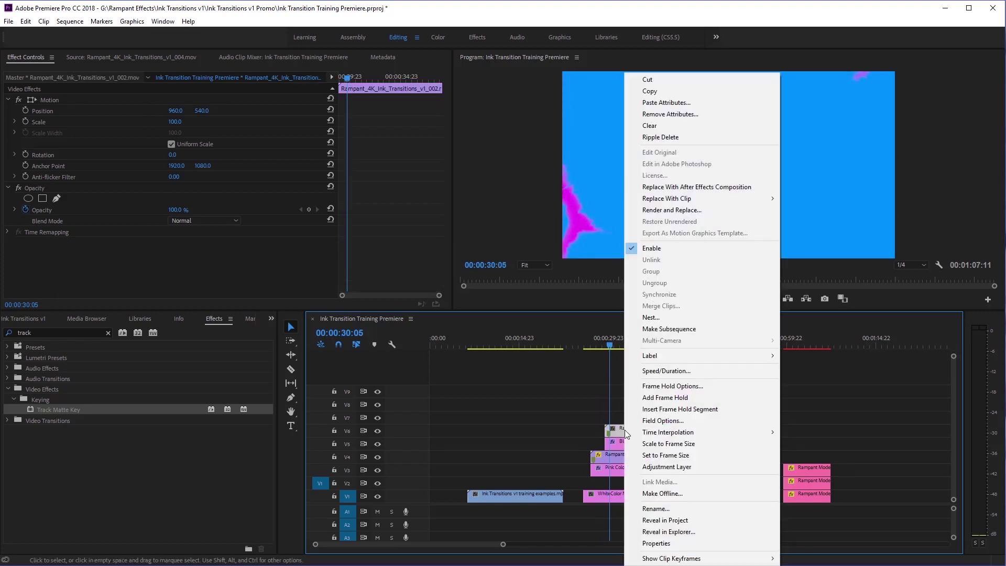
click(649, 445)
Move the green matte on V7 to start at 00:00:31:14 and place Rampant_4K_Ink_Transitions_v1_003.mov above it on V8
mouse_move(610, 342)
mouse_down()
mouse_move(593, 348)
mouse_move(619, 350)
mouse_up()
drag(684, 416, 639, 418)
click(35, 320)
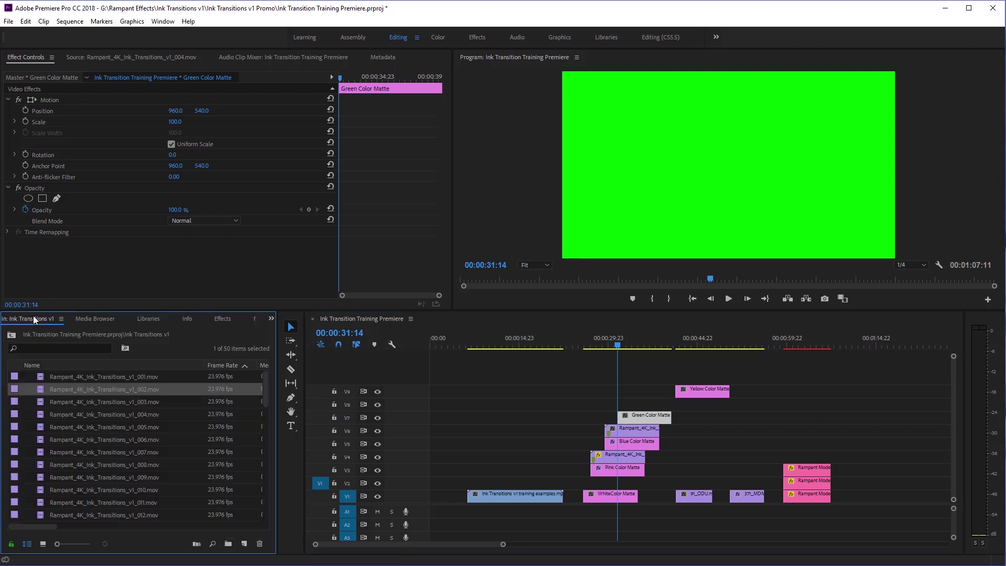
drag(81, 401, 622, 407)
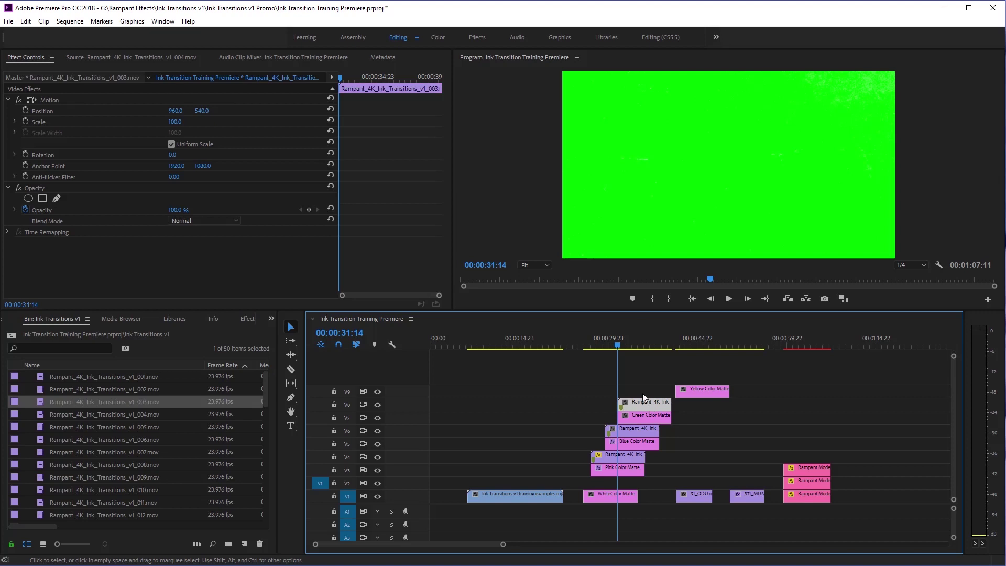
Rotate the ink clip on V8 to 35° and scale it to about 92, checking the ink at several frames
drag(622, 343, 620, 343)
drag(170, 156, 186, 156)
drag(617, 344, 622, 348)
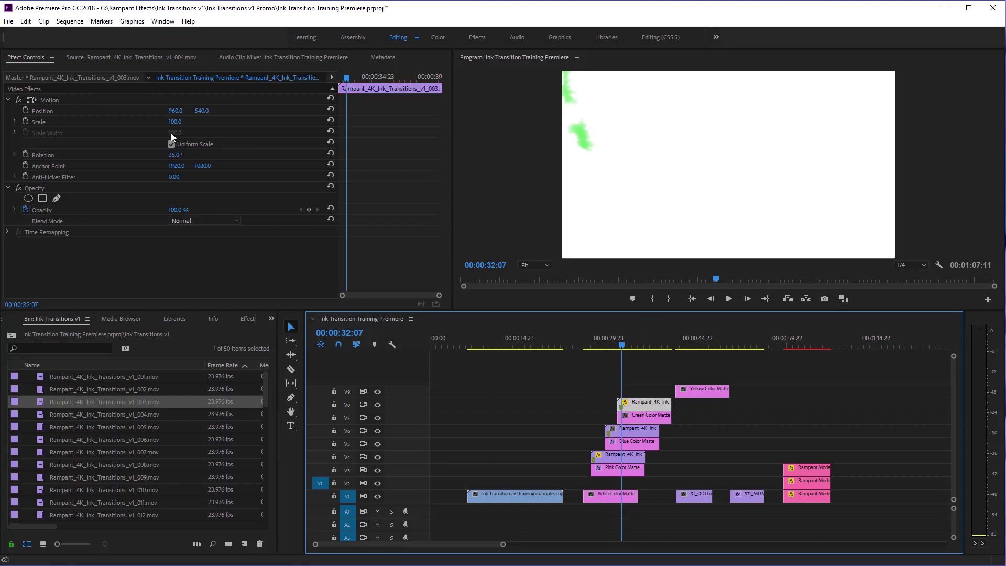
drag(622, 346, 620, 345)
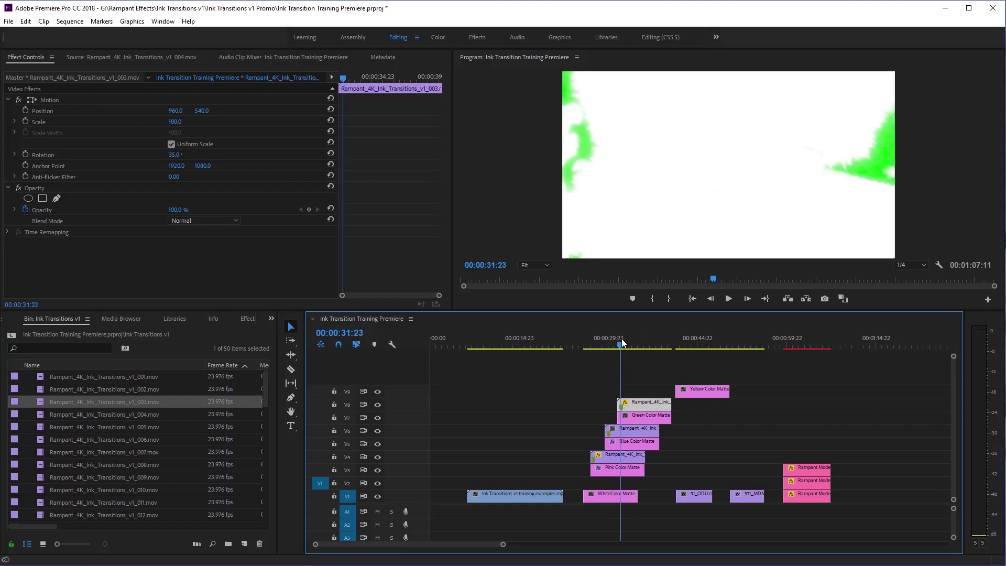
mouse_move(185, 125)
mouse_down()
mouse_move(173, 124)
mouse_move(183, 123)
mouse_up()
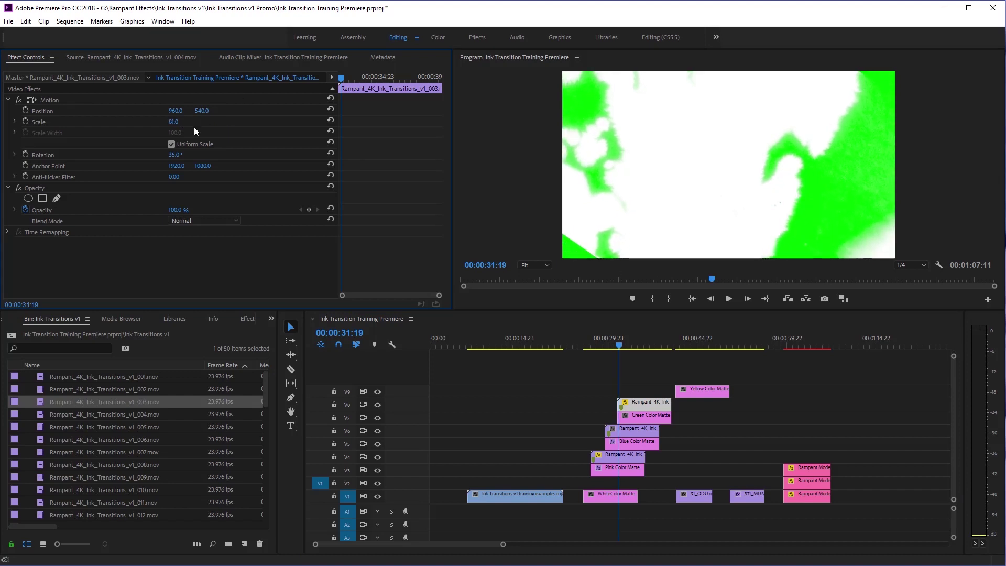
drag(173, 125, 189, 124)
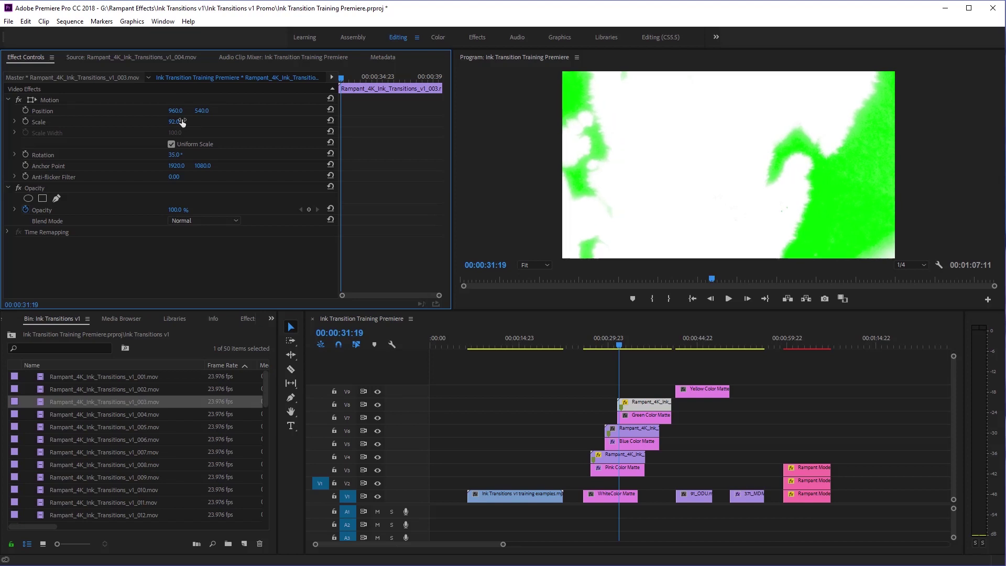
Apply the Track Matte Key effect to the green matte and set its matte to Video 8
click(628, 416)
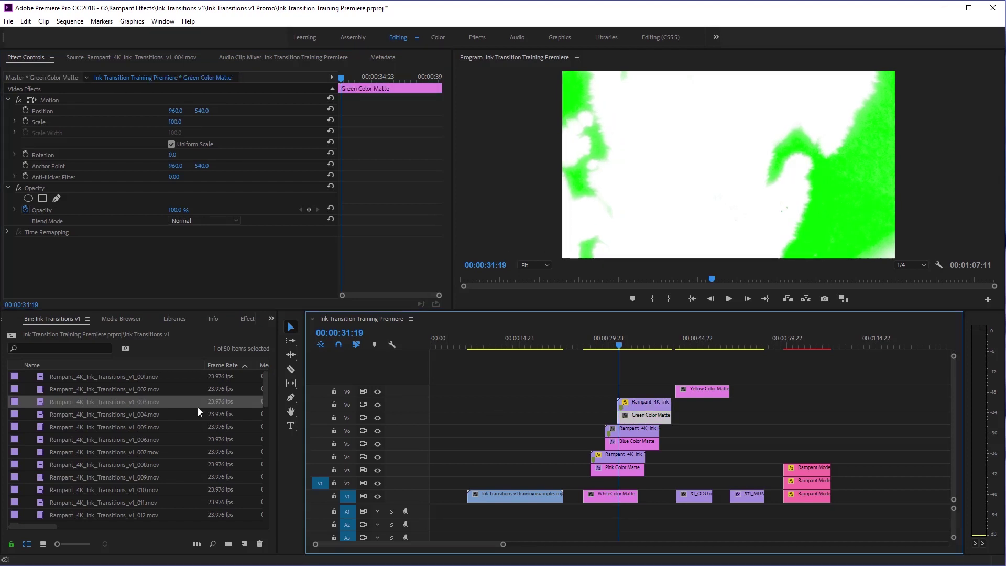
click(247, 319)
drag(144, 408, 643, 415)
click(200, 263)
click(196, 300)
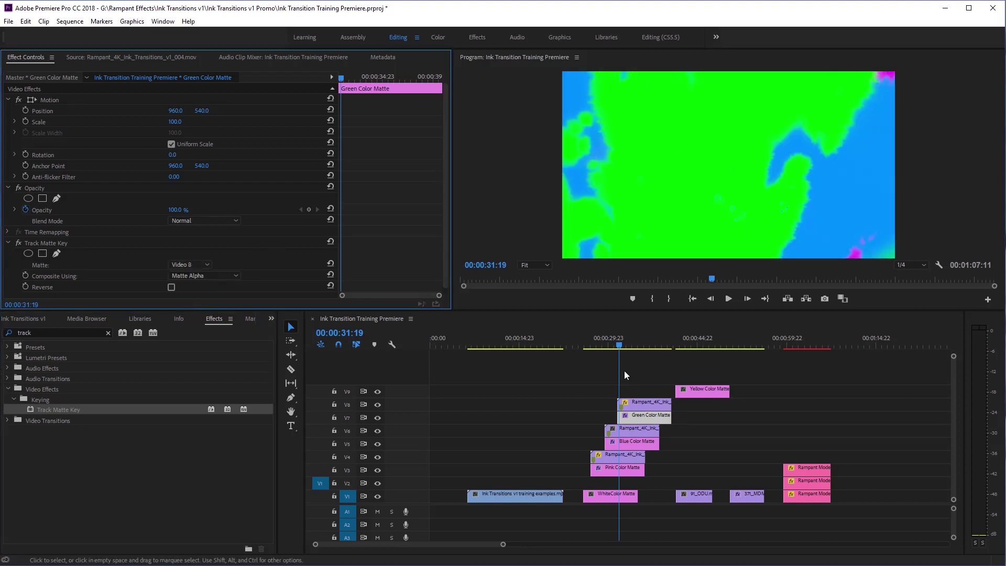
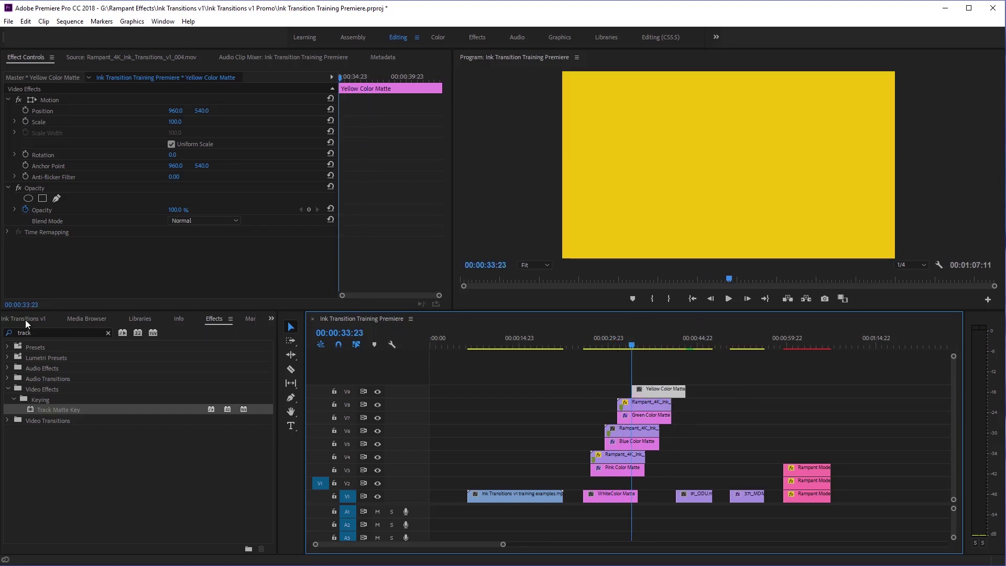
Place Rampant_4K_Ink_Transitions_v1_004.mov on V10 above the yellow matte at 00:00:33:23 and scale it to frame size
click(23, 318)
drag(84, 413, 685, 377)
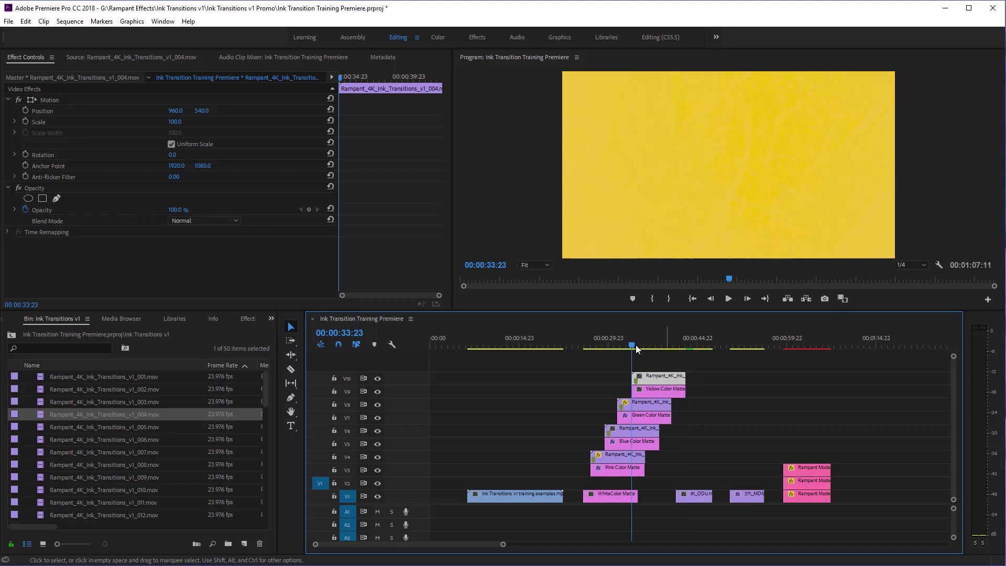
drag(631, 345, 640, 345)
right_click(665, 381)
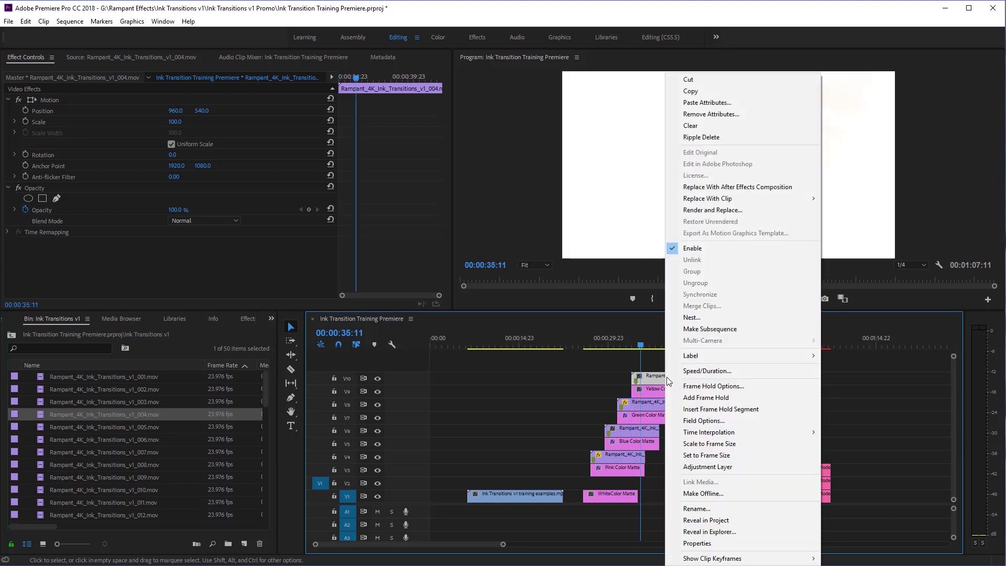
click(701, 444)
mouse_move(641, 346)
mouse_down()
mouse_move(660, 346)
mouse_move(635, 347)
mouse_up()
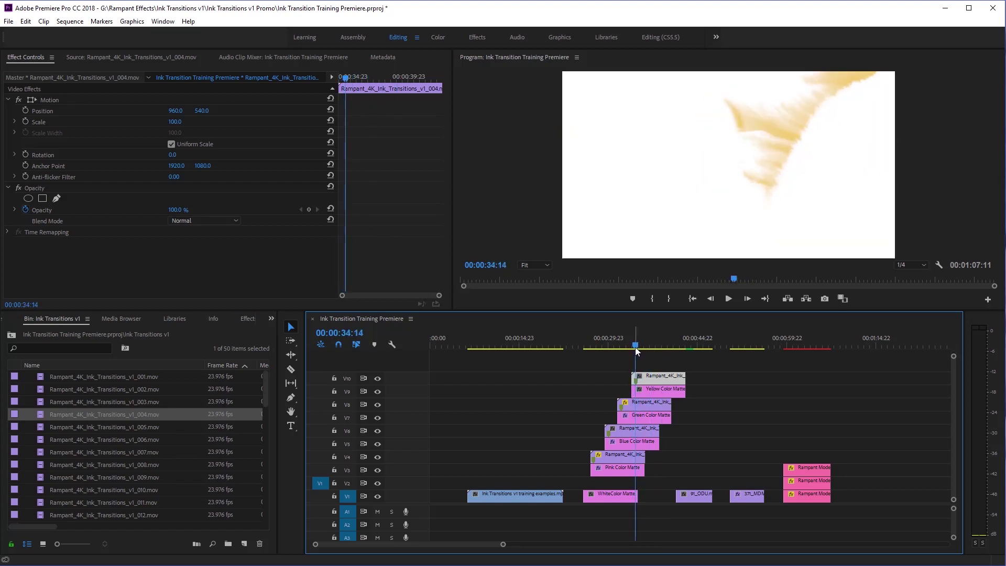
Apply the Track Matte Key effect to the yellow matte and set its matte to Video 10
click(652, 391)
click(248, 318)
drag(70, 411, 661, 392)
click(194, 266)
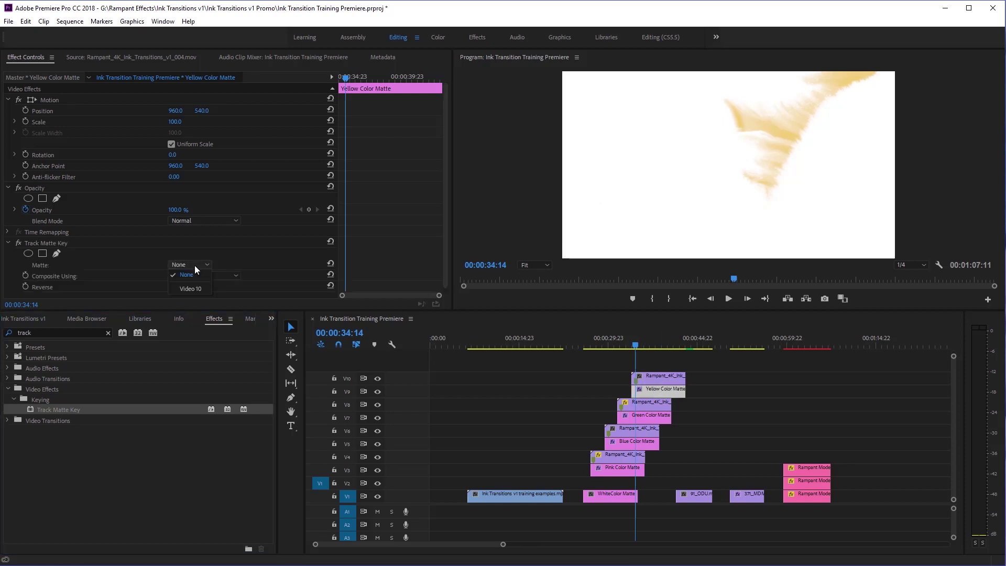
click(195, 289)
Play back the stacked color matte transitions from the start of the white matte and save the project
drag(633, 349, 580, 350)
key(space)
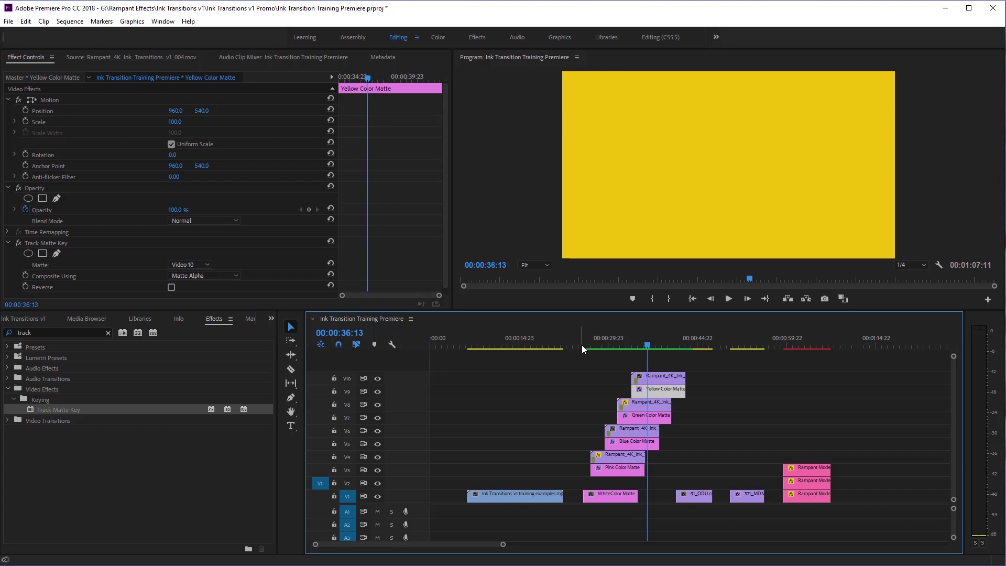
key(ctrl+s)
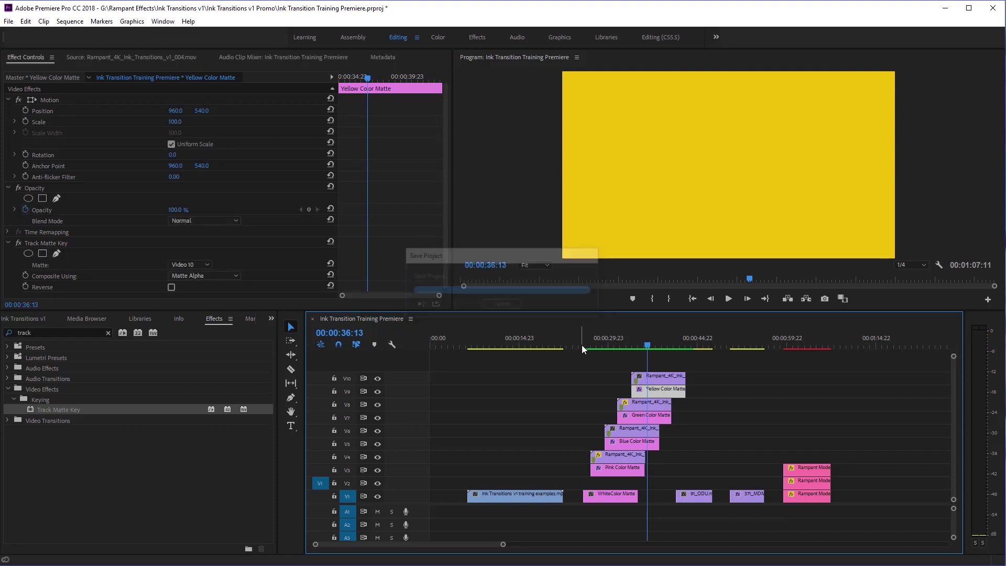
Shift the footage and model clips further along the timeline and place 371_MDM3.mov on V2, overlapping 91_ODU.mov
drag(685, 451, 862, 496)
mouse_move(722, 347)
mouse_down()
mouse_move(790, 359)
mouse_move(737, 363)
mouse_move(782, 366)
mouse_move(749, 376)
mouse_move(733, 347)
mouse_up()
drag(785, 495, 750, 490)
mouse_move(733, 347)
mouse_down()
mouse_move(723, 347)
mouse_move(744, 350)
mouse_up()
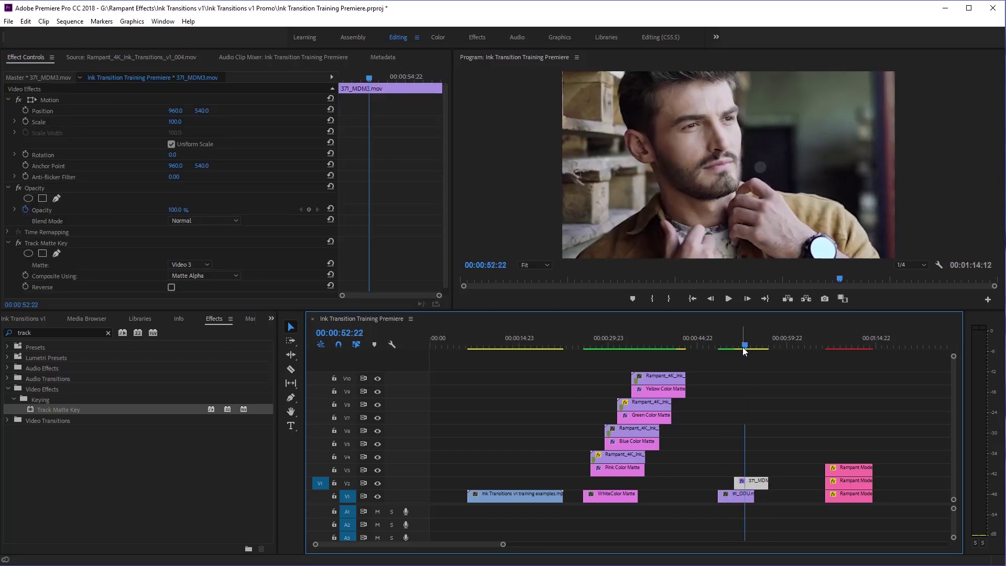
Place Rampant_4K_Ink_Transitions_v1_008.mov on V3 above 371_MDM3.mov, trim it to that clip's end and preview it
click(35, 319)
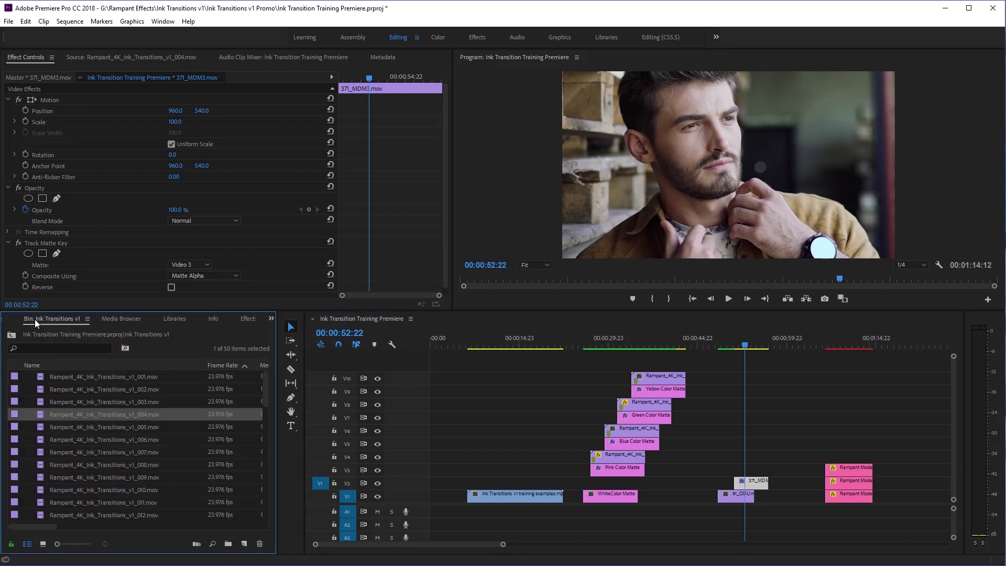
drag(75, 467, 740, 473)
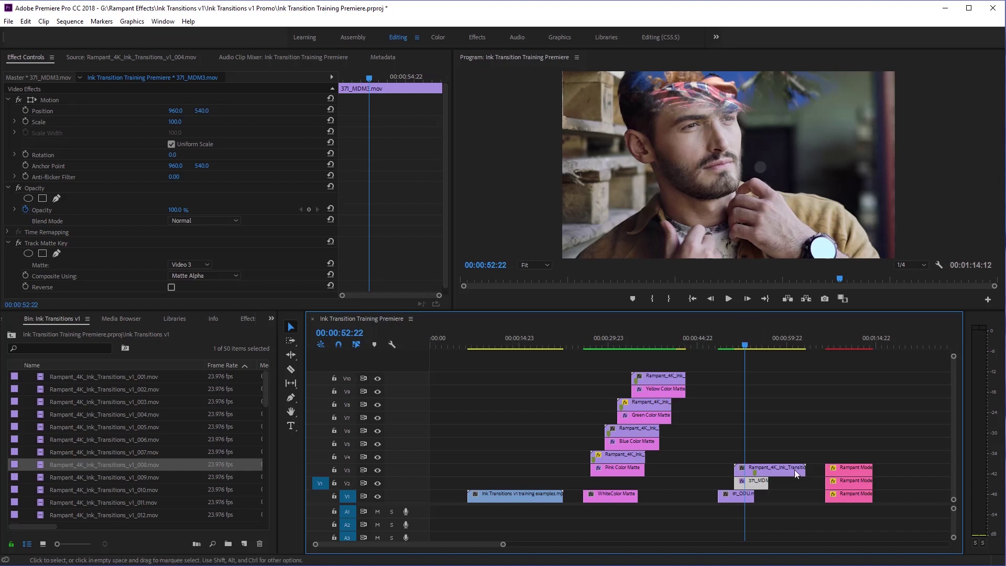
drag(804, 470, 768, 475)
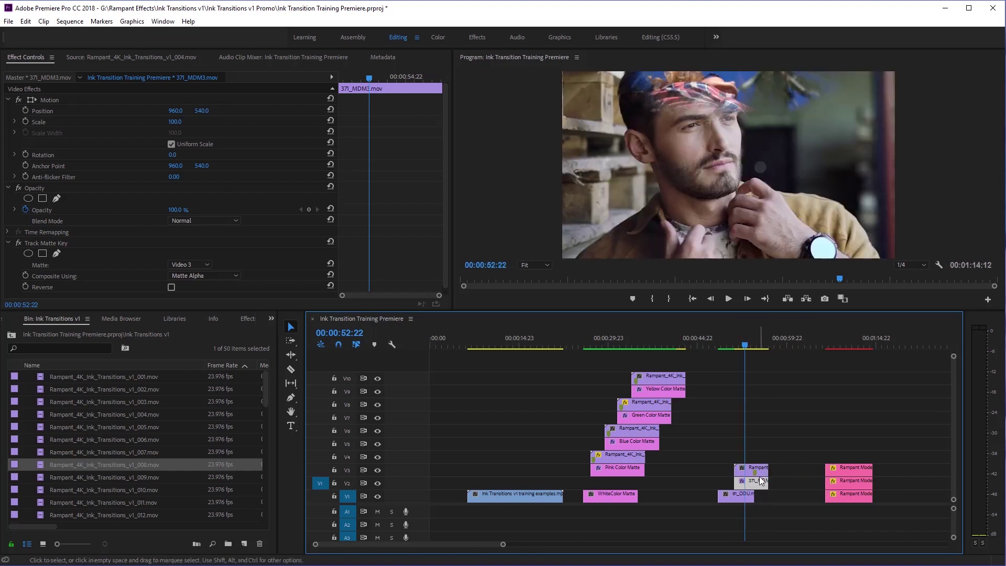
drag(744, 340, 731, 342)
key(space)
Remove the existing Track Matte Key effect from 371_MDM3.mov on V2
click(748, 475)
click(747, 479)
click(43, 240)
key(Delete)
Apply the Track Matte Key effect to 371_MDM3.mov, set its matte to Video 3 and play back the footage transition
click(249, 318)
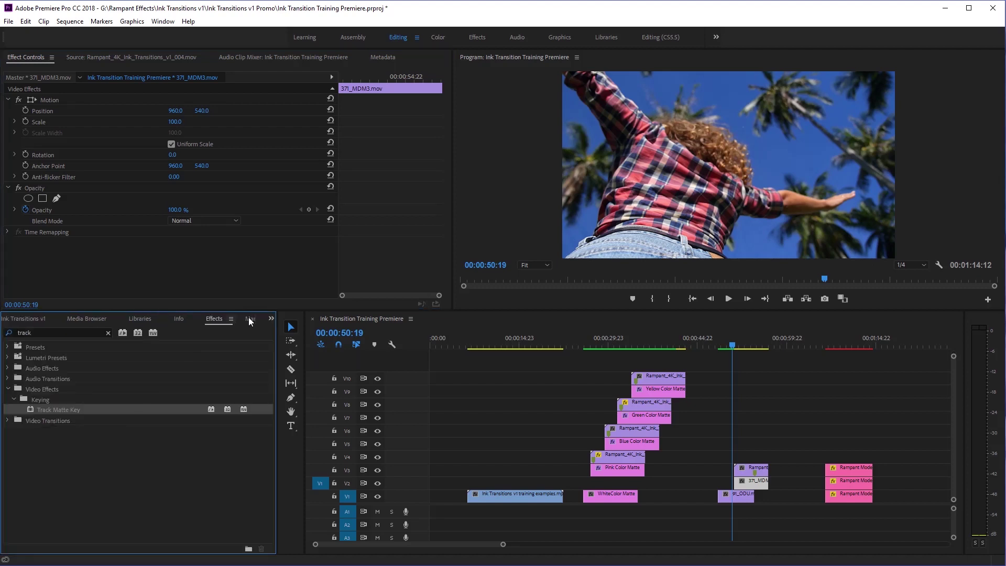
drag(58, 410, 754, 482)
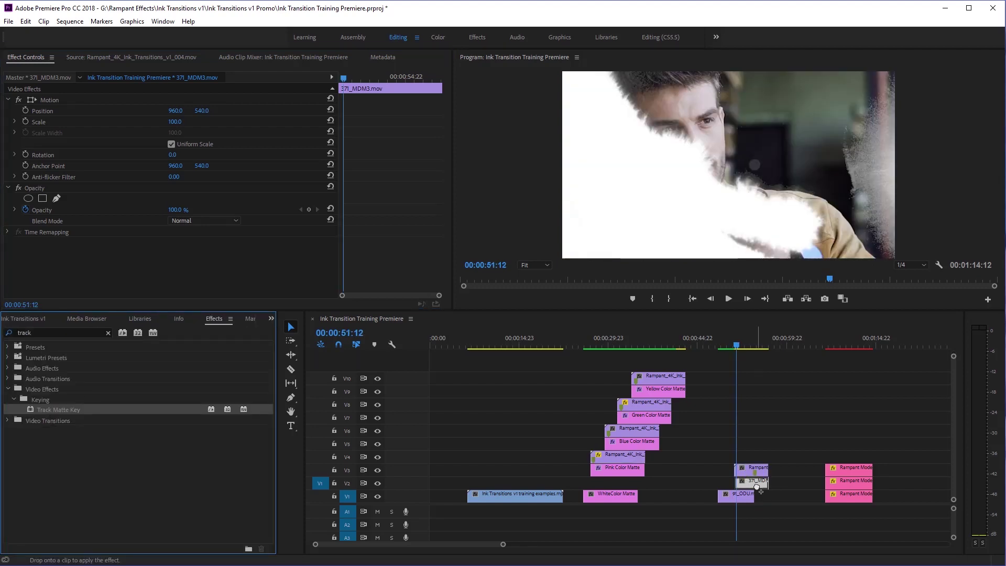
click(204, 265)
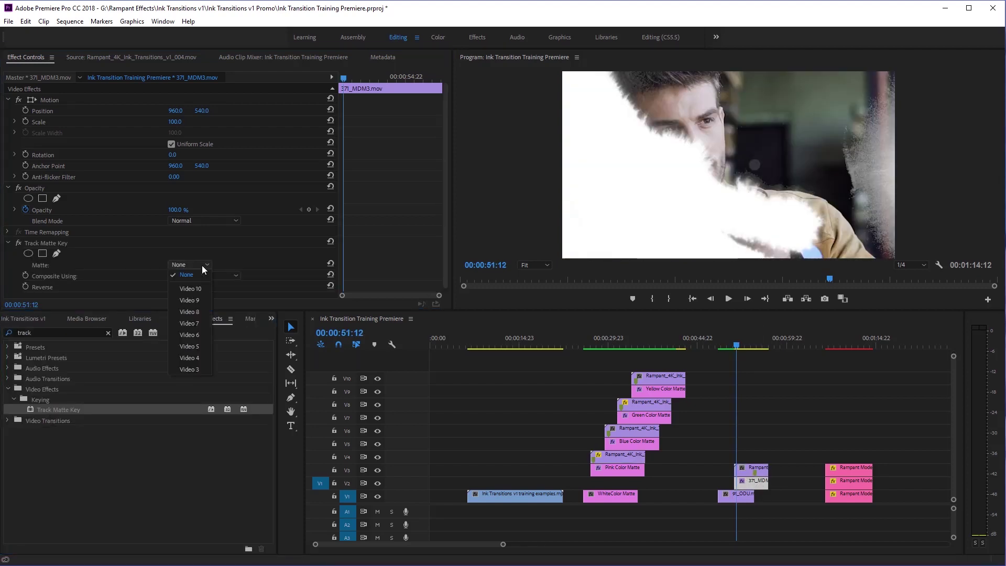
click(190, 369)
drag(736, 345, 719, 346)
key(space)
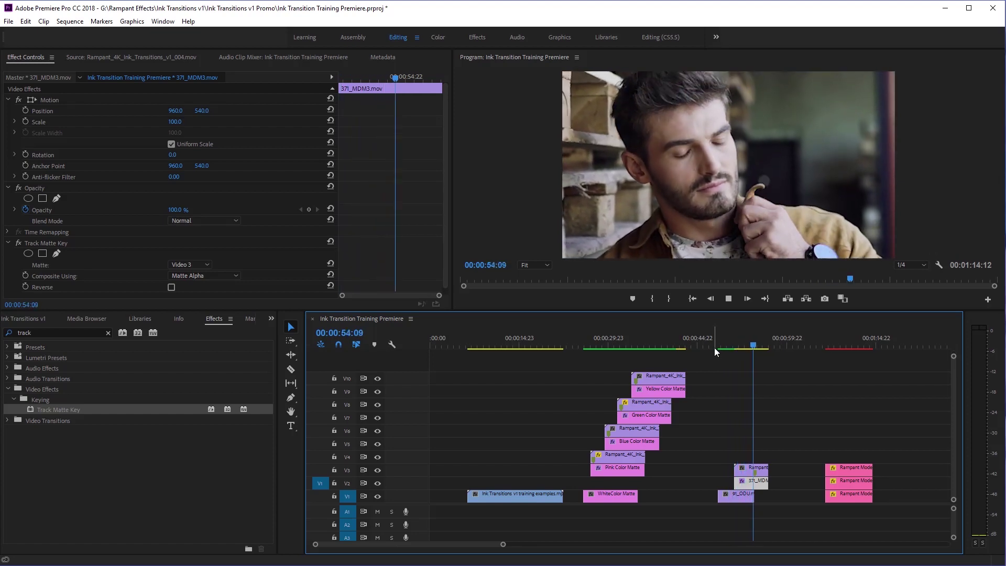
key(space)
Move 91_ODU.mov earlier on V1 so that it ends at 00:00:52:19, while the ink transition is still running
drag(761, 347, 743, 347)
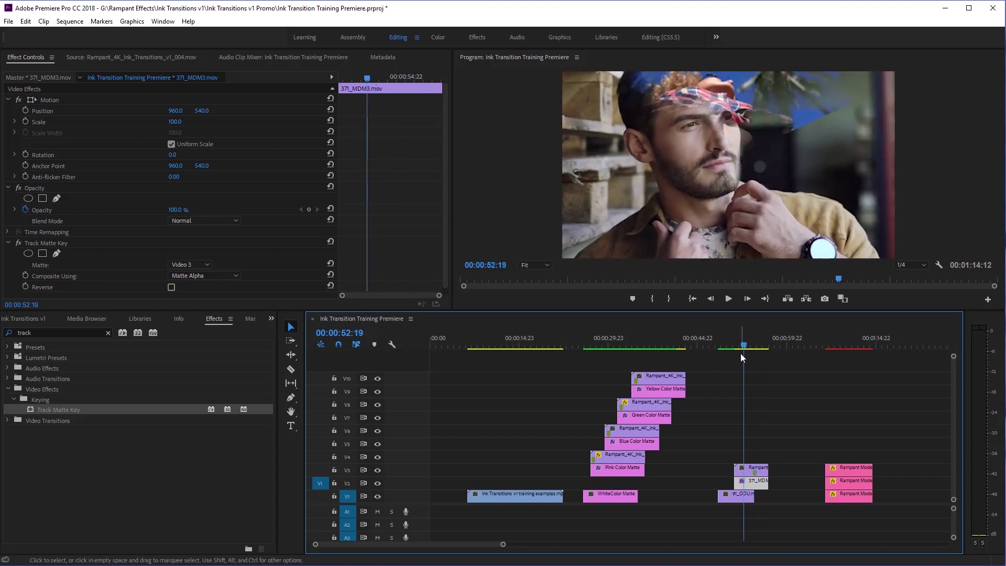
drag(731, 445, 721, 496)
click(743, 495)
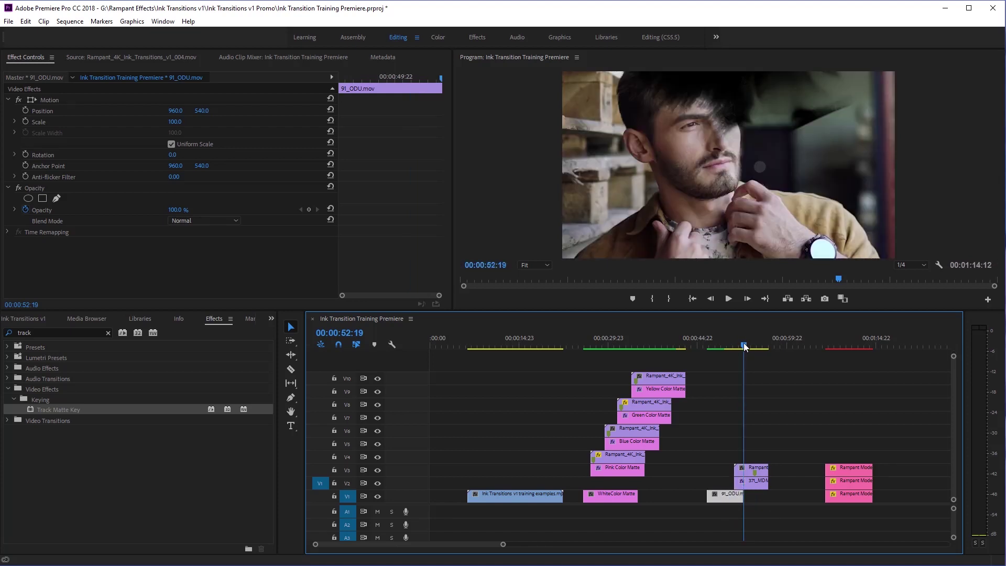
Move 91_ODU.mov later on V1 so that it extends past the ink transition, and play back the footage transition
drag(745, 347, 746, 347)
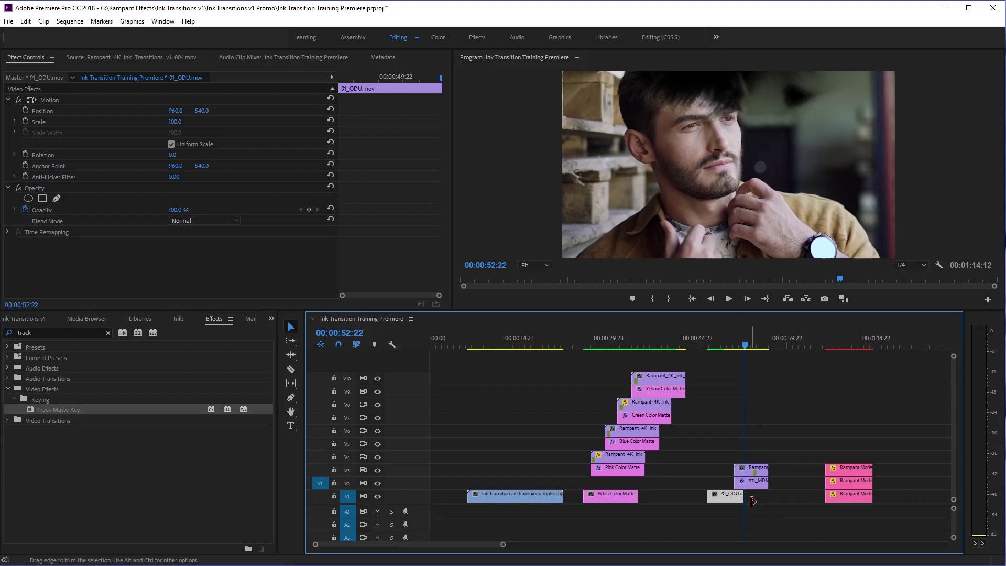
drag(740, 433, 743, 505)
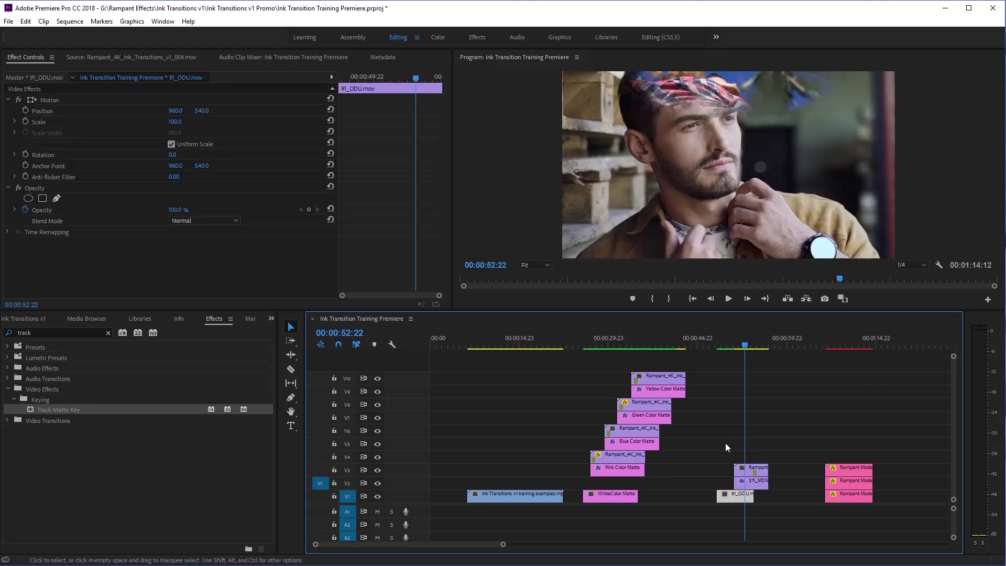
click(725, 442)
click(748, 341)
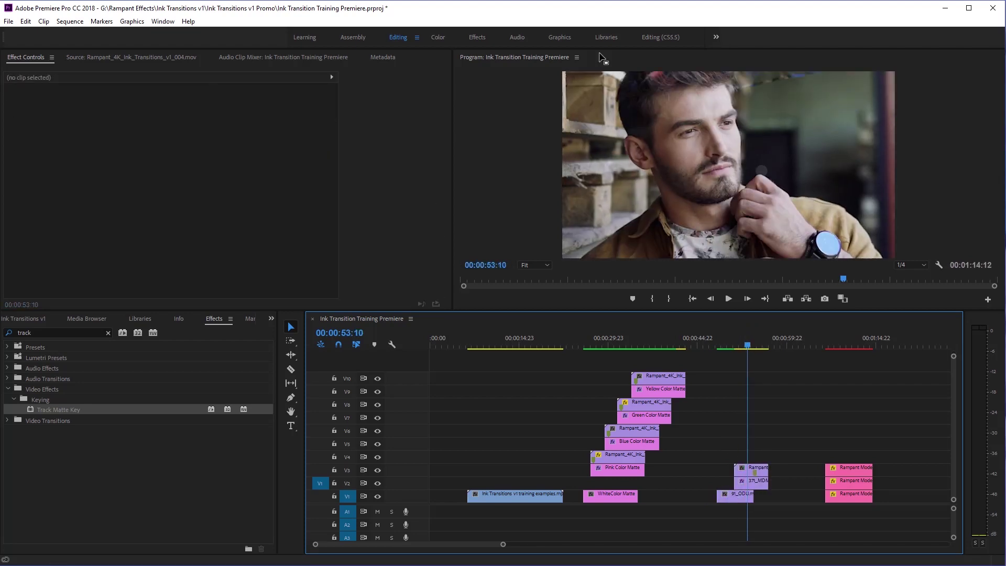
drag(745, 341, 718, 345)
key(space)
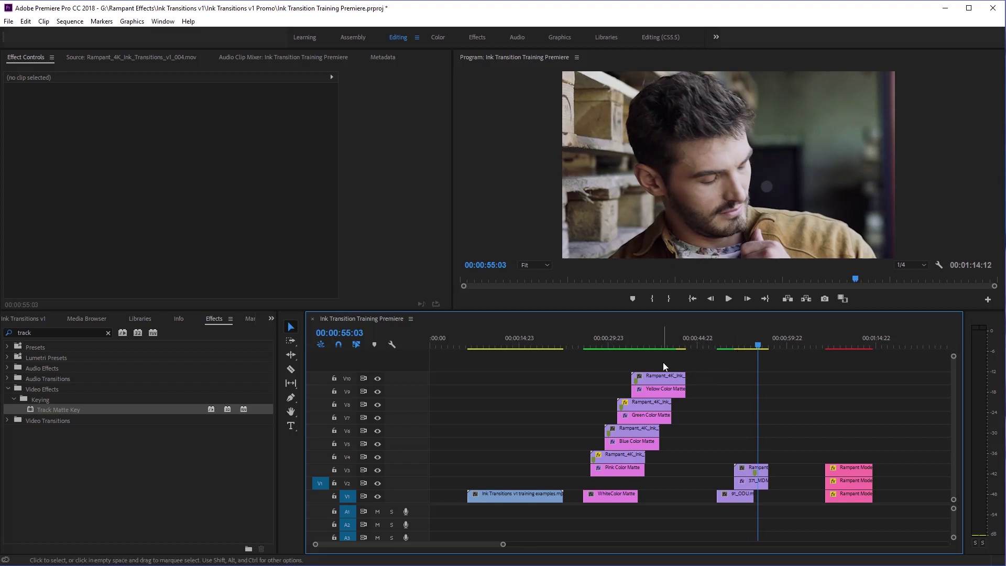
Nest the three Ink Transitions V1 logo clips on V1 to V3, keeping the suggested sequence name
drag(759, 343, 836, 346)
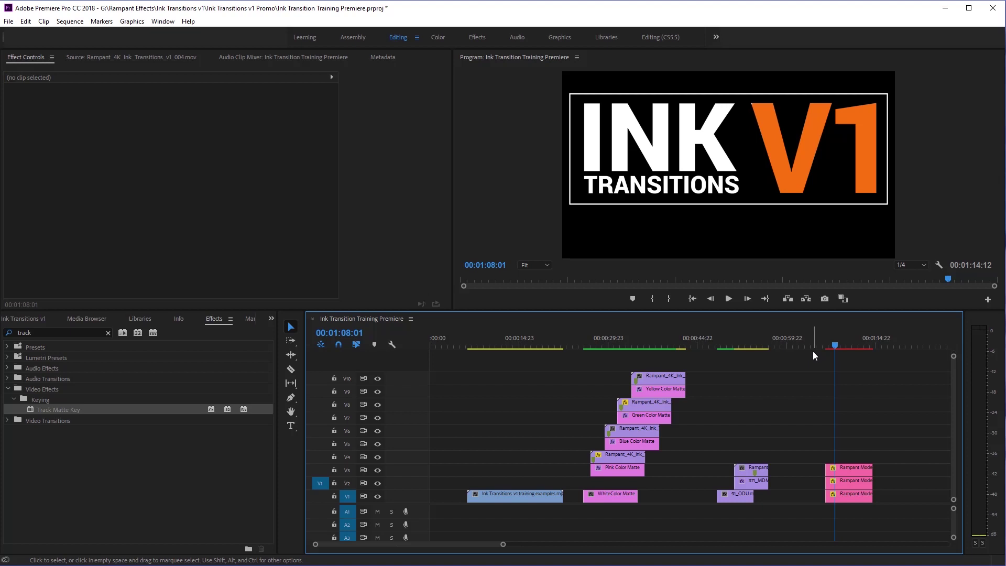
mouse_move(836, 346)
mouse_down()
mouse_move(828, 346)
mouse_move(837, 347)
mouse_up()
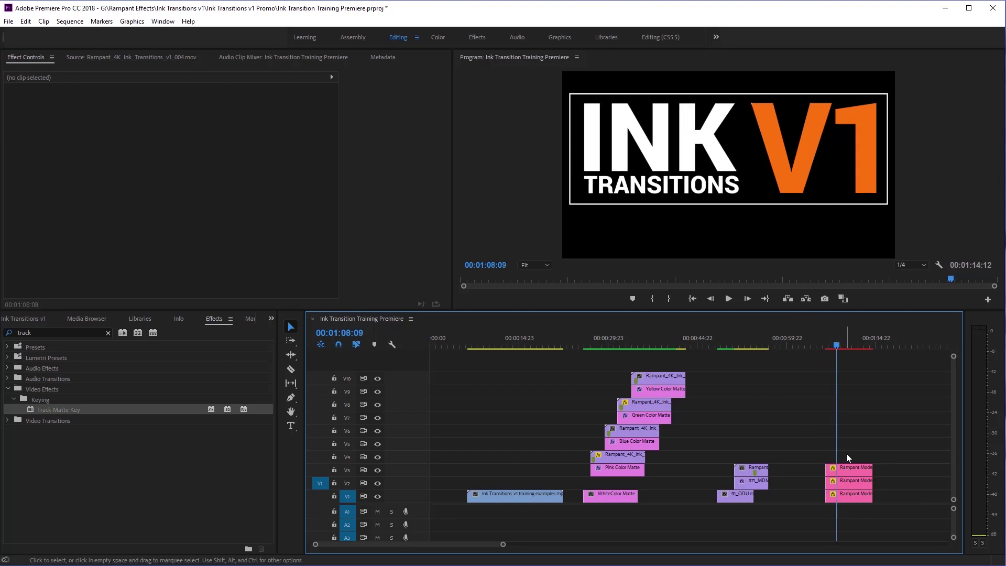
drag(810, 438, 853, 502)
right_click(849, 480)
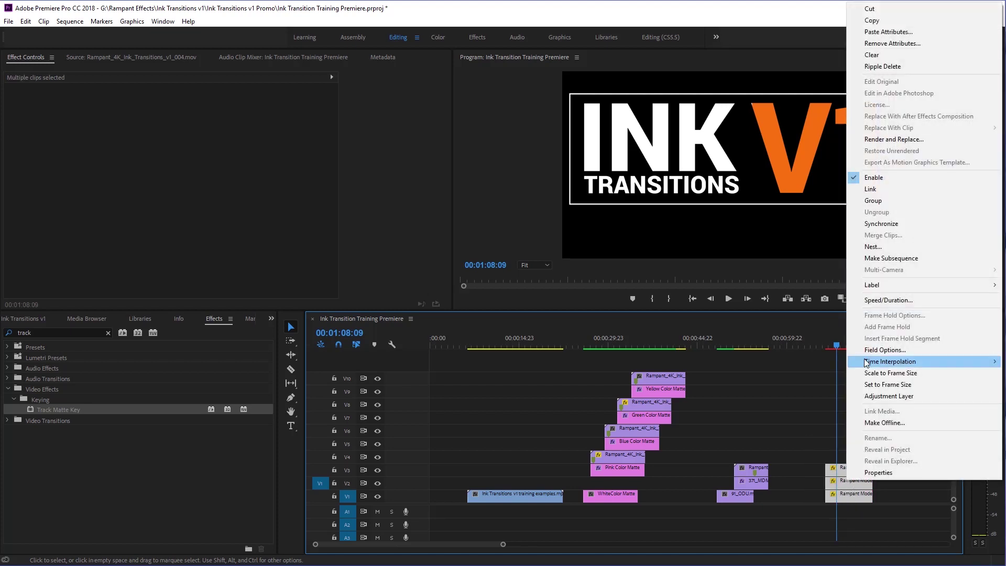
click(874, 248)
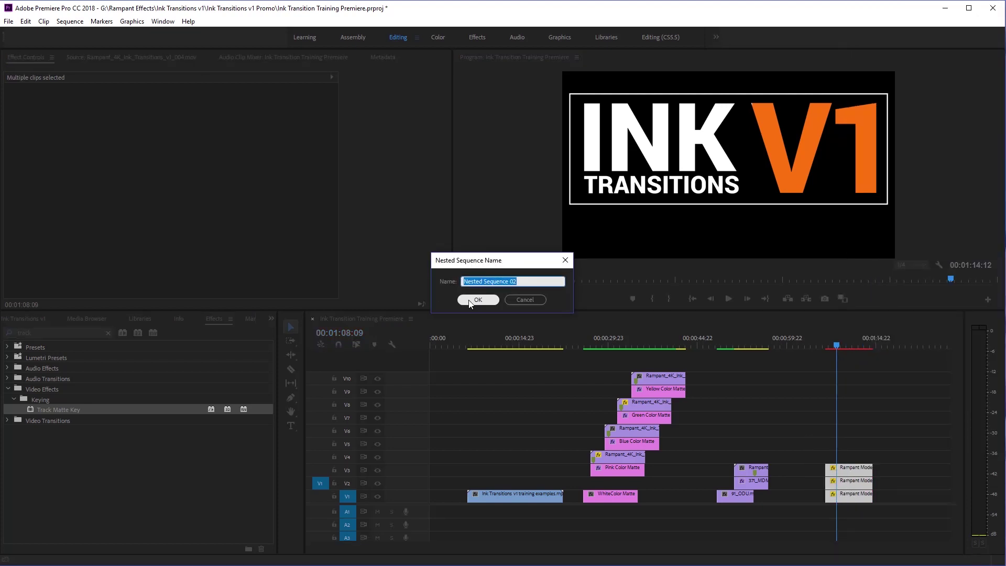
click(477, 300)
Place Rampant_4K_Ink_Transitions_v1_004.mov on V2 above the nested logo, scale it to frame size and trim it to the logo's end
drag(836, 341, 842, 341)
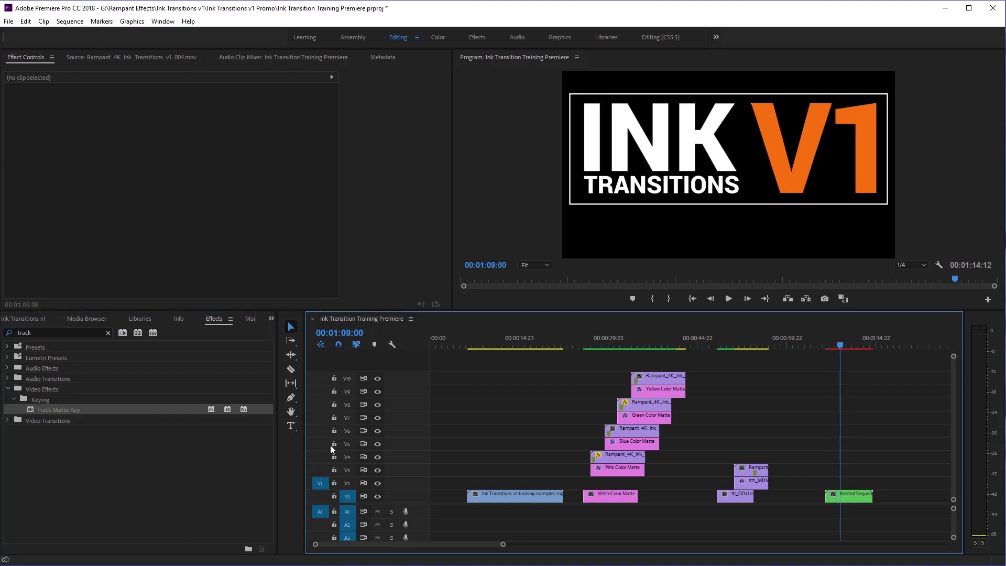
click(33, 319)
drag(97, 415, 904, 493)
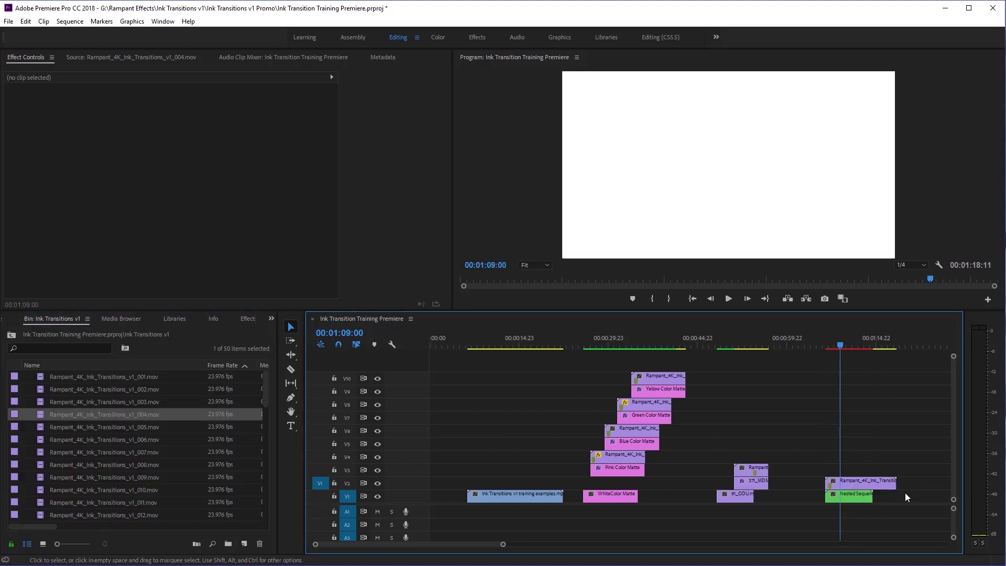
right_click(858, 486)
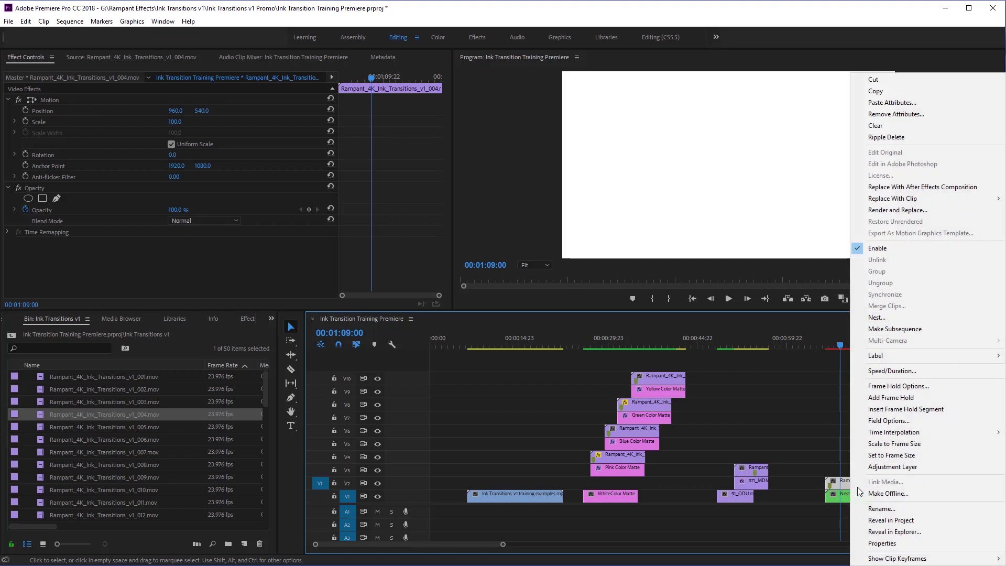
click(893, 443)
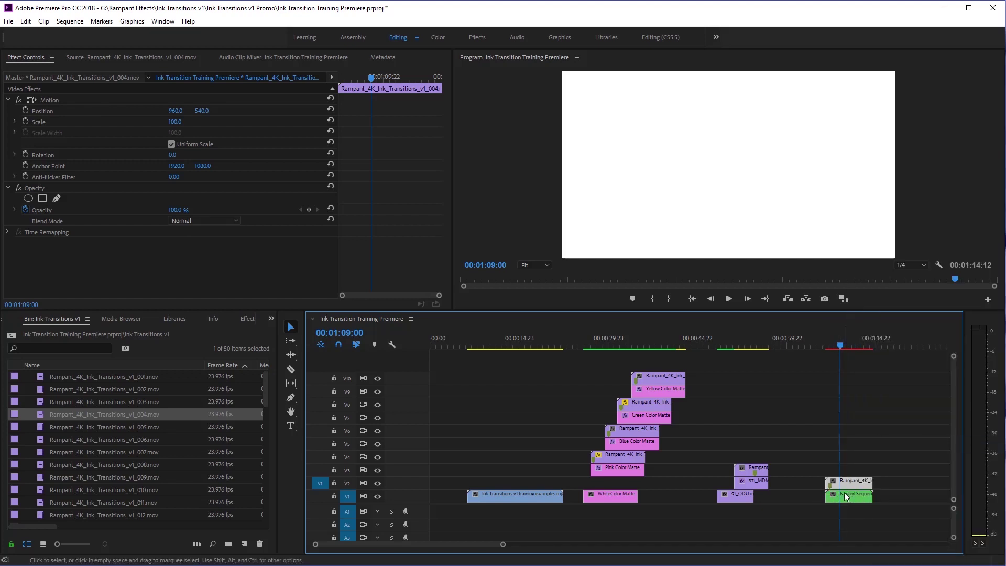
Apply the Track Matte Key effect to the nested logo on V1 and set its matte to Video 2
click(248, 318)
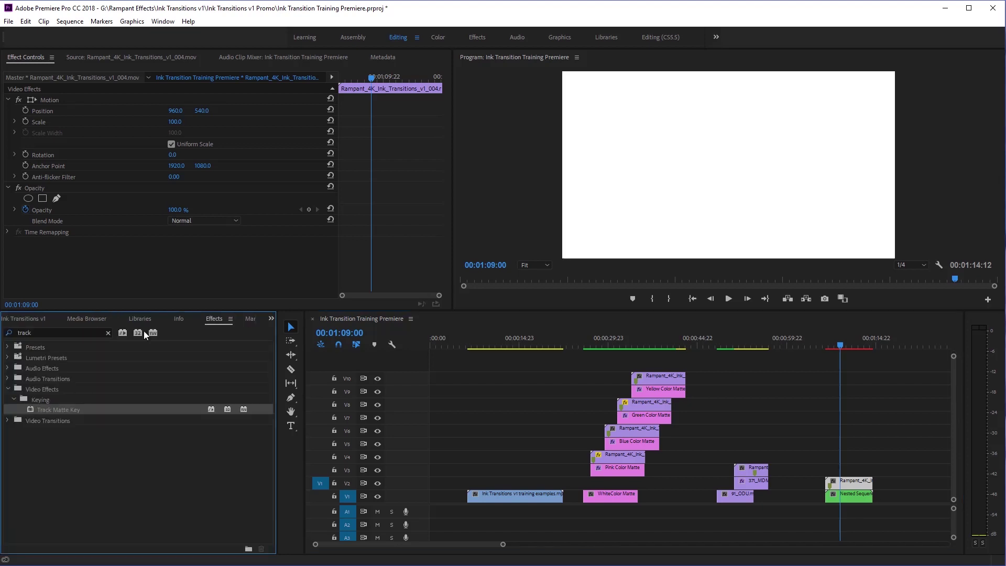
drag(65, 411, 855, 499)
click(199, 264)
click(189, 381)
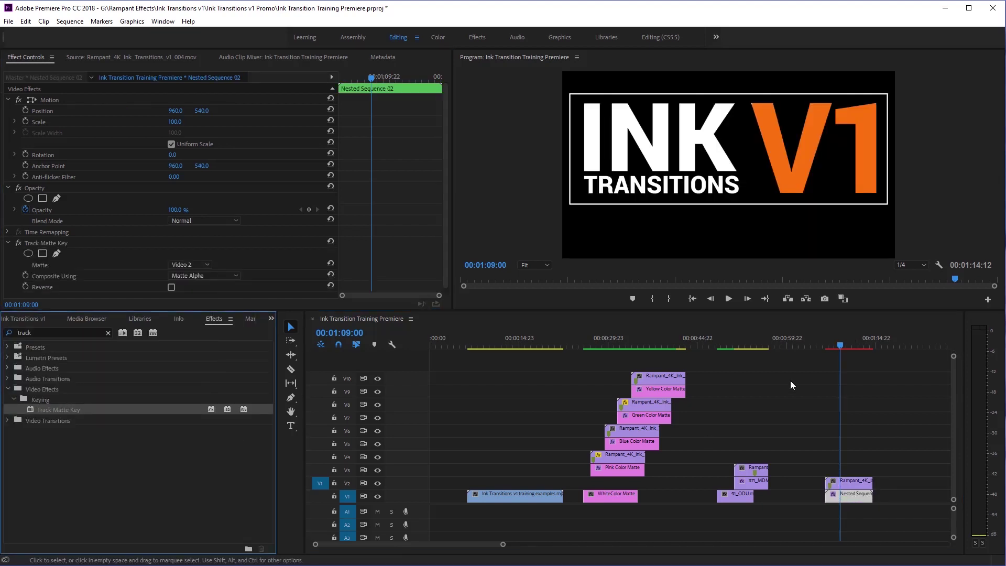
Mark a range around the nested logo and its ink clip, render it and play back the logo reveal
drag(841, 348, 824, 348)
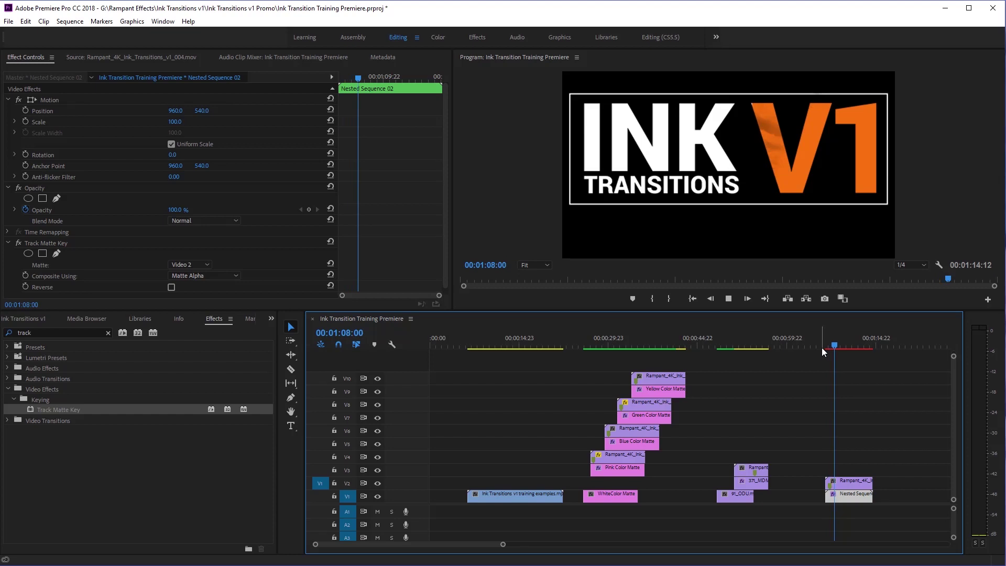
click(828, 347)
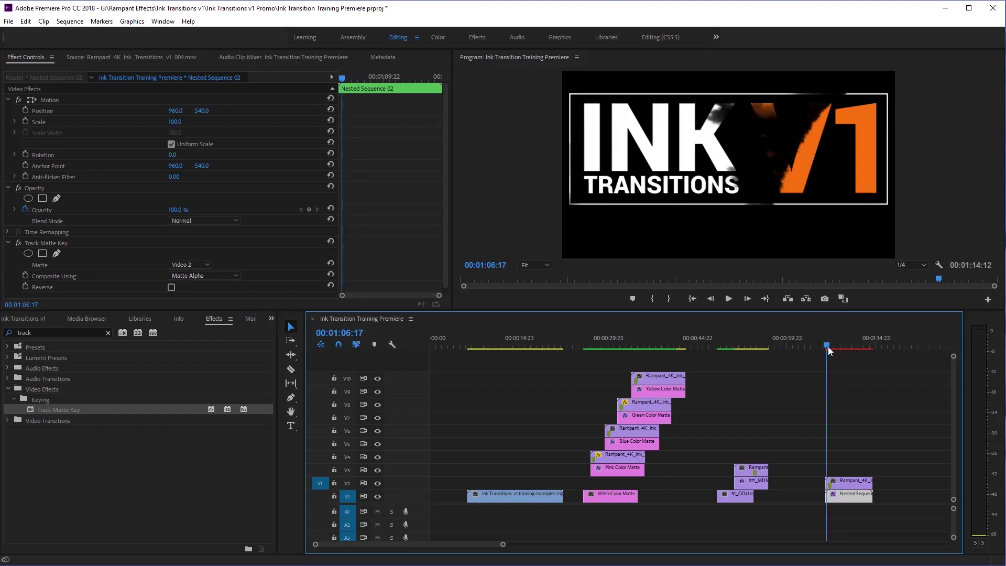
drag(828, 347, 825, 348)
key(i)
key(space)
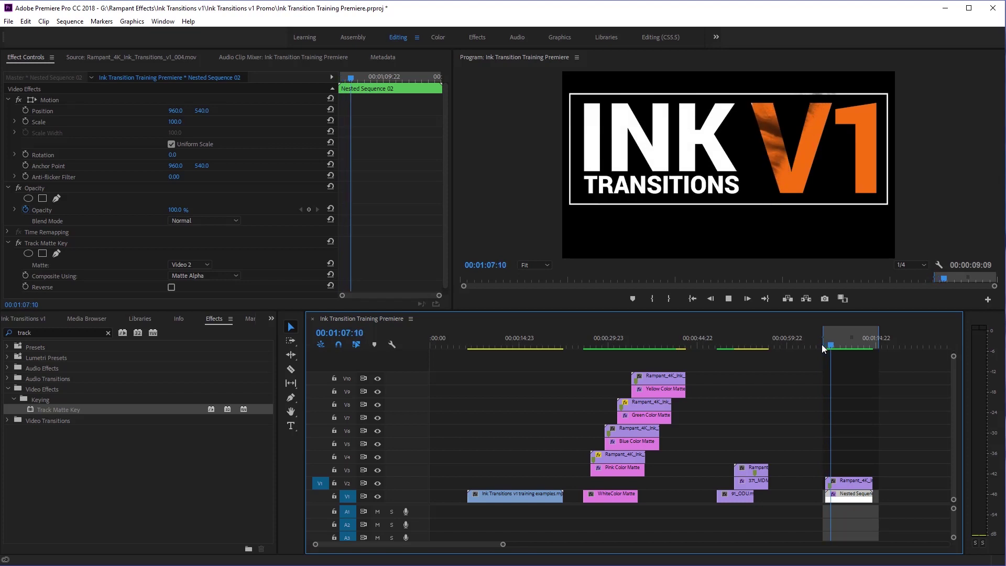
key(space)
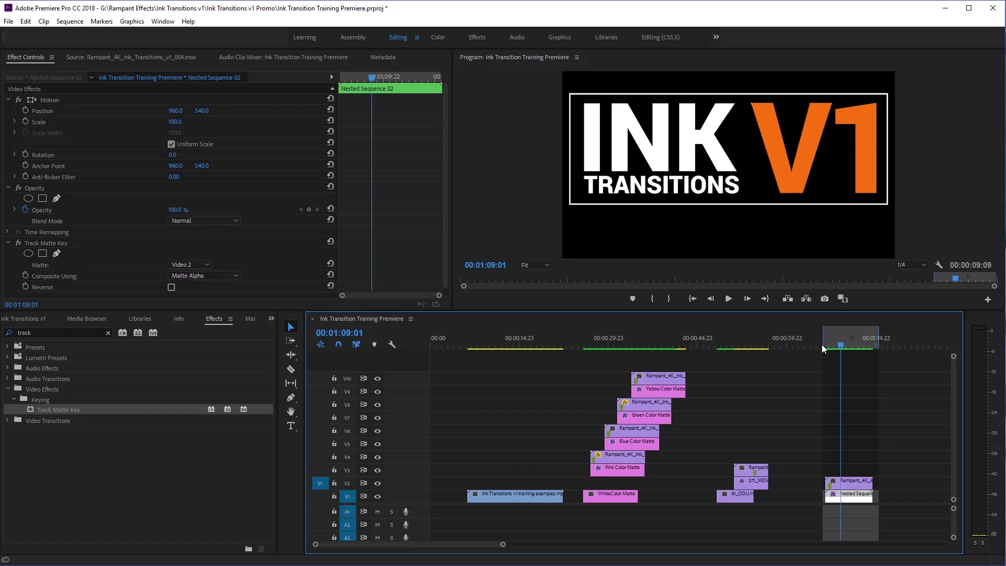
mouse_move(624, 338)
mouse_down()
mouse_move(587, 341)
mouse_move(647, 344)
mouse_move(601, 344)
mouse_move(672, 516)
mouse_up()
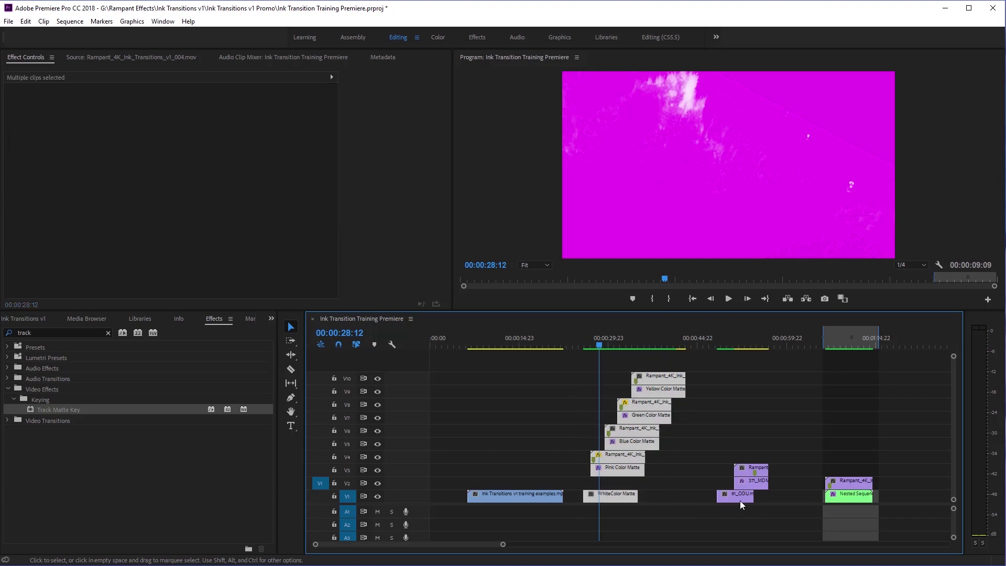
drag(719, 433, 689, 365)
mouse_move(671, 331)
mouse_down()
mouse_move(681, 329)
mouse_move(672, 330)
mouse_up()
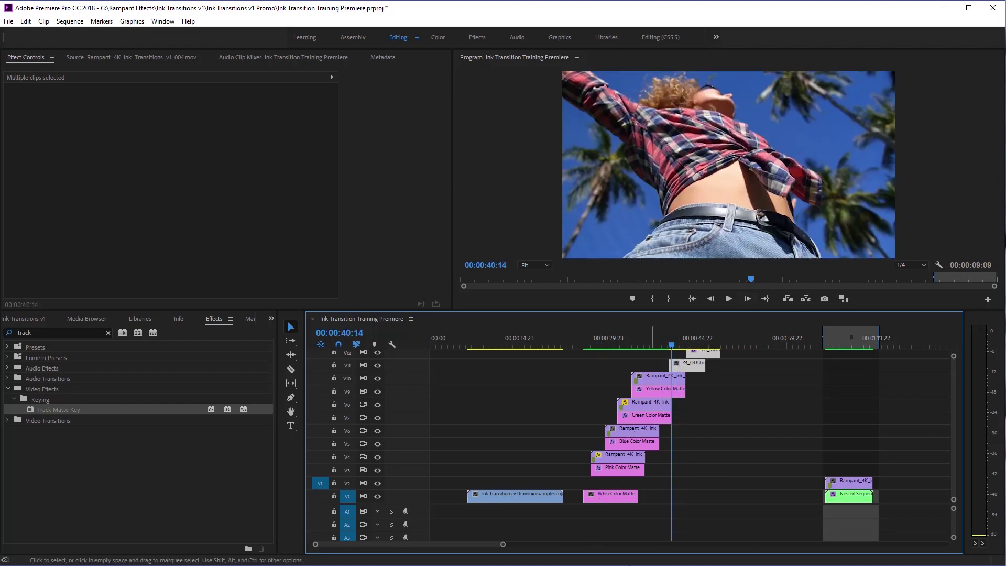
key(ctrl+z)
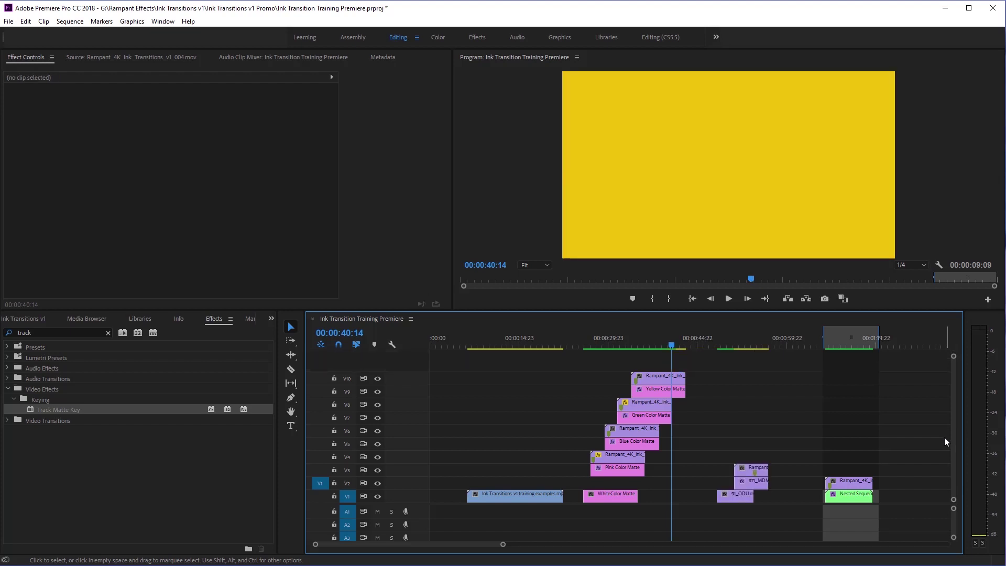
Nest all ink and color matte clips on V3 to V10 under the suggested name and move the nested sequence down to V2
drag(665, 374, 608, 471)
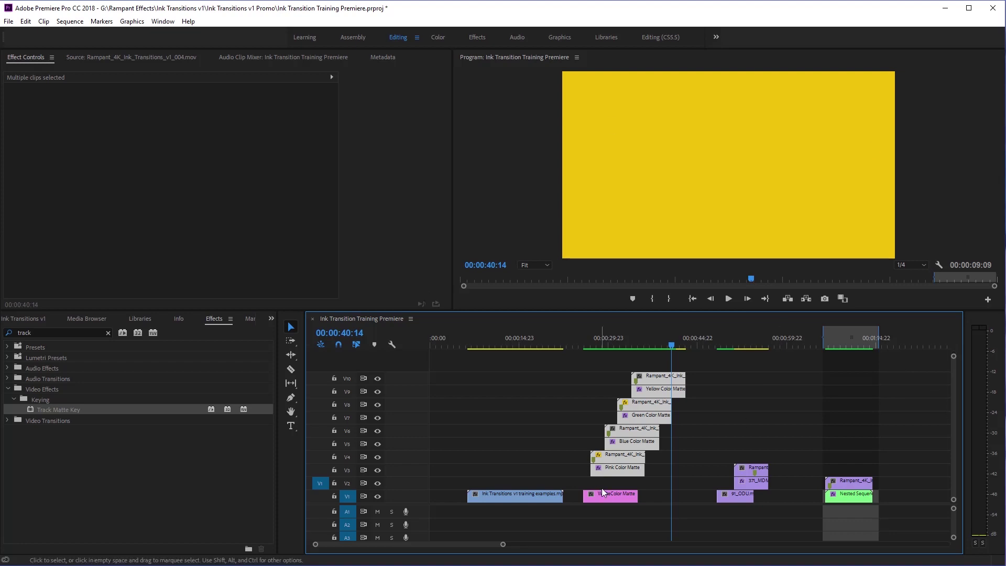
right_click(621, 477)
click(663, 338)
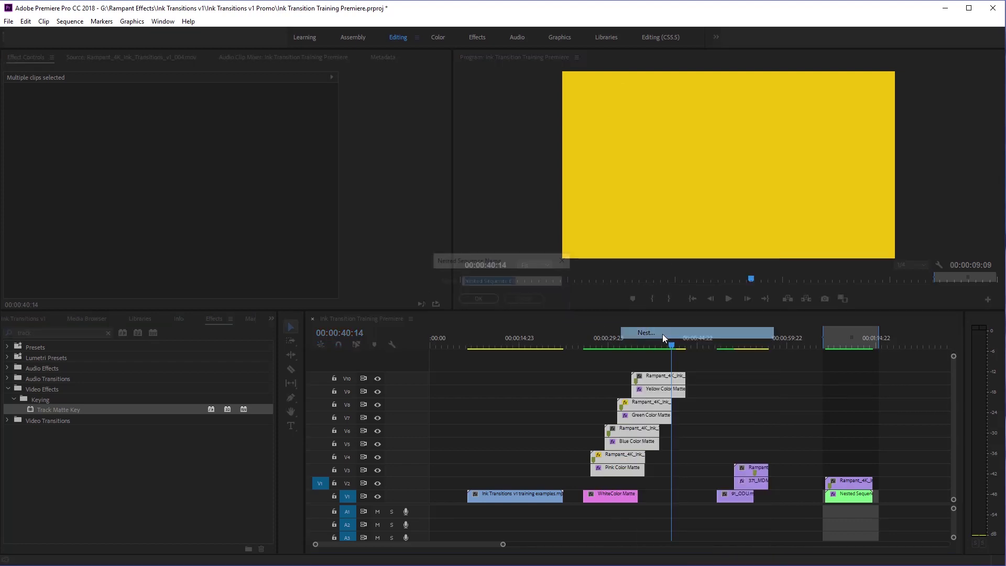
key(Return)
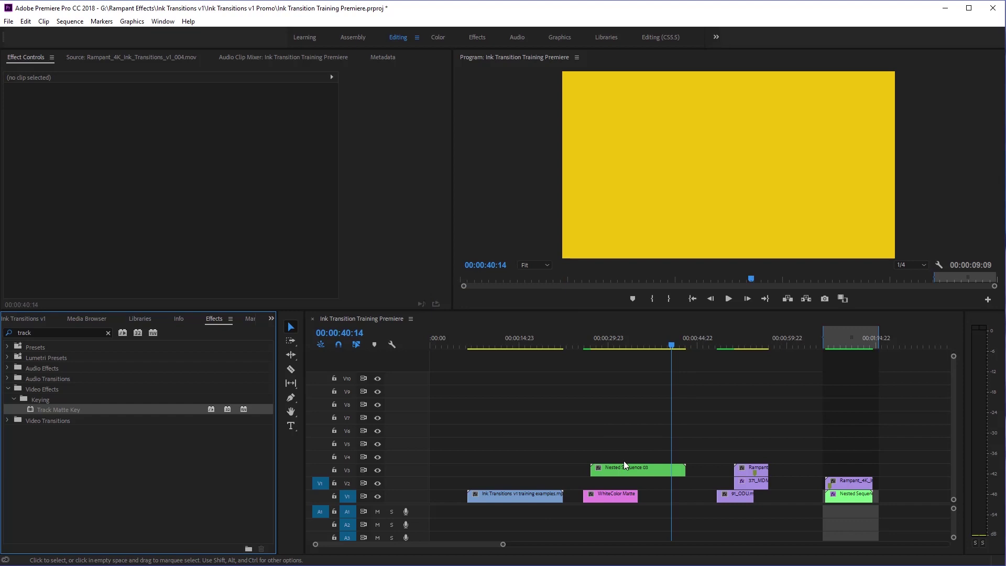
drag(623, 470, 619, 477)
Move the footage transition clips to 00:00:38:01, with 91_ODU.mov on V3, 371_MDM3.mov on V5 and its ink clip on V6
drag(593, 344, 656, 345)
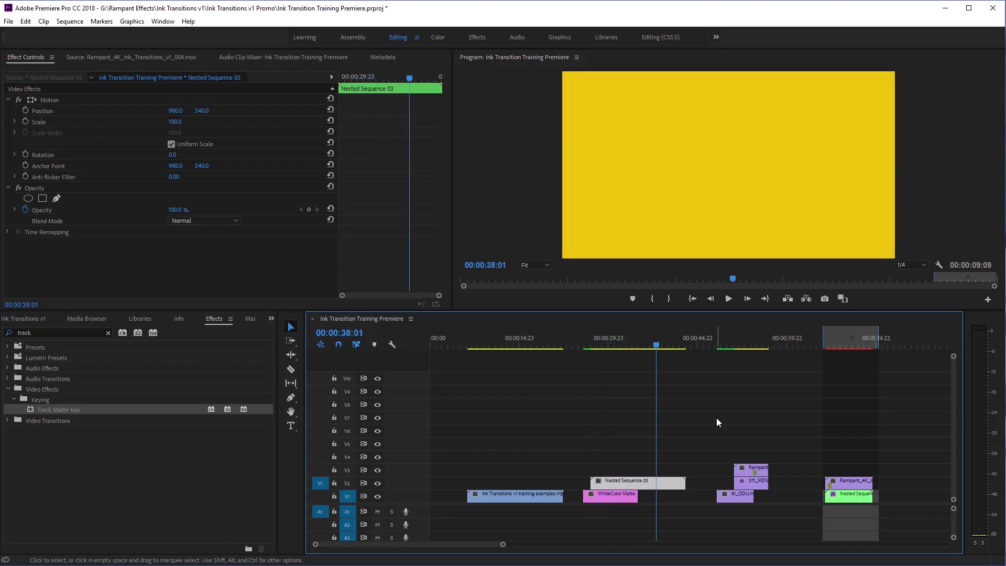
drag(711, 436, 676, 472)
mouse_move(658, 345)
mouse_down()
mouse_move(667, 344)
mouse_move(656, 346)
mouse_up()
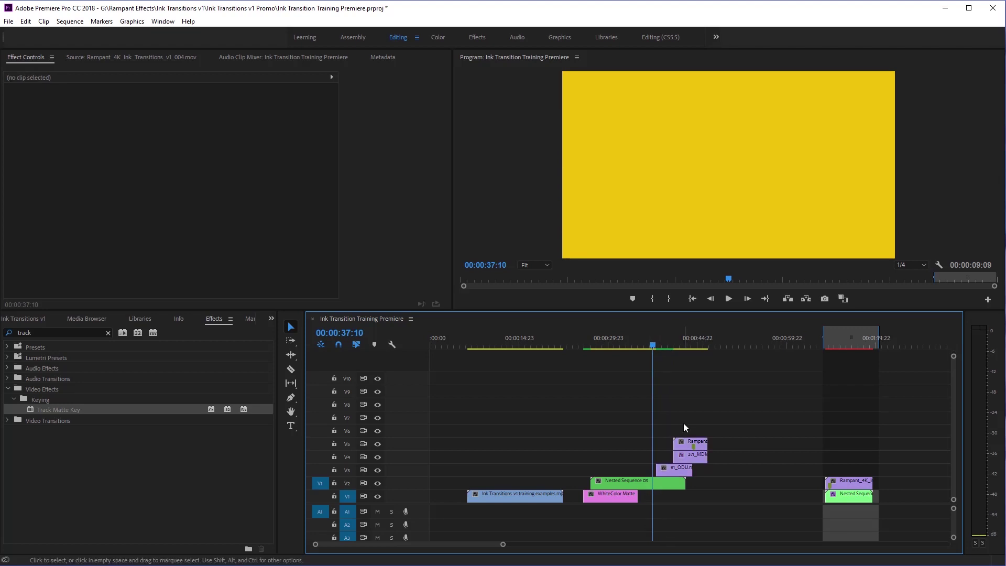
drag(693, 456, 686, 444)
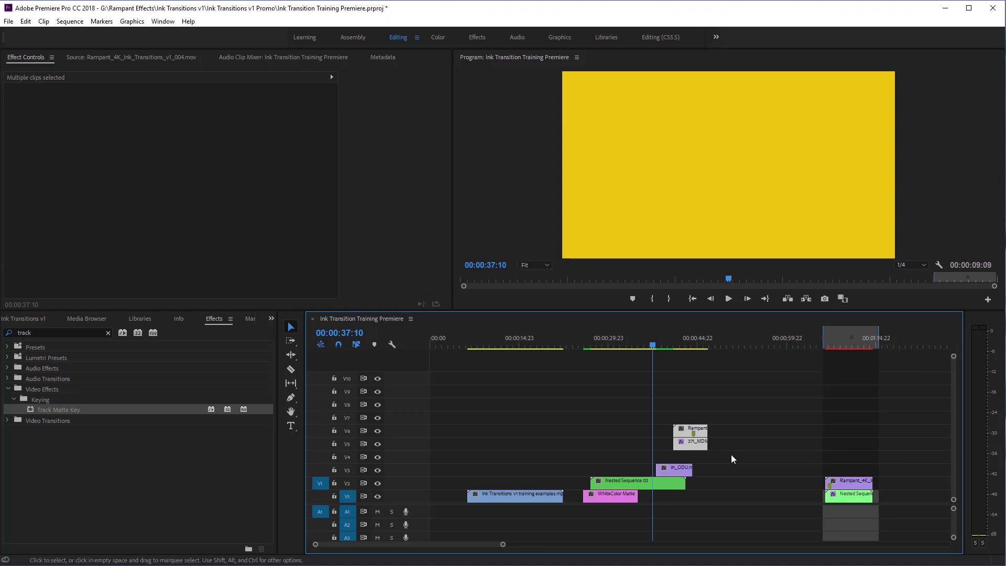
Place Rampant_4K_Ink_Transitions_v1_005.mov on V4 directly above the start of 91_ODU.mov
click(25, 320)
drag(94, 428, 713, 467)
mouse_move(656, 345)
mouse_down()
mouse_move(671, 345)
mouse_move(662, 348)
mouse_up()
Apply Track Matte Key to 91_ODU.mov with Video 4 as its matte, and trim the V4 ink clip to the footage's end
click(674, 469)
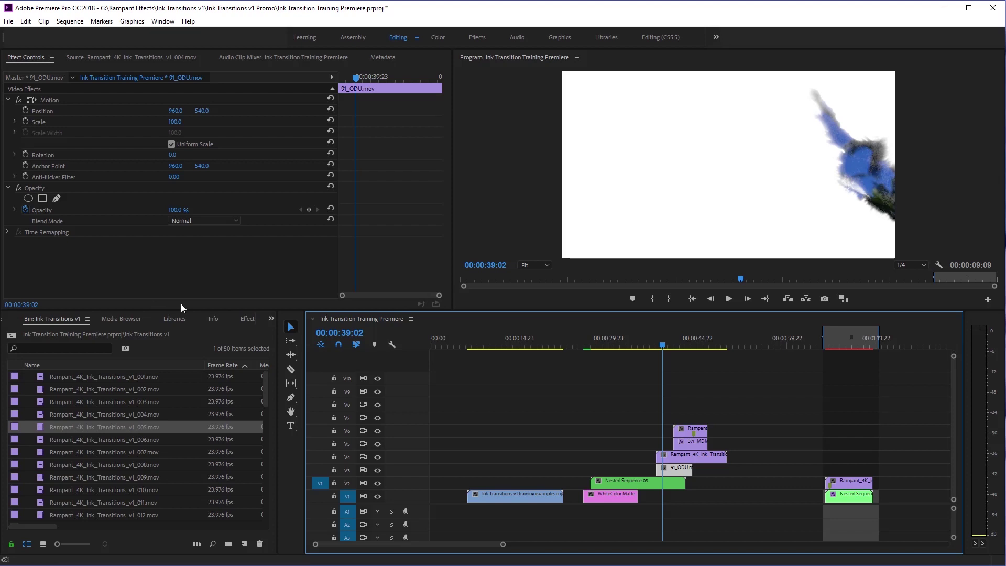
click(246, 319)
drag(669, 470, 674, 469)
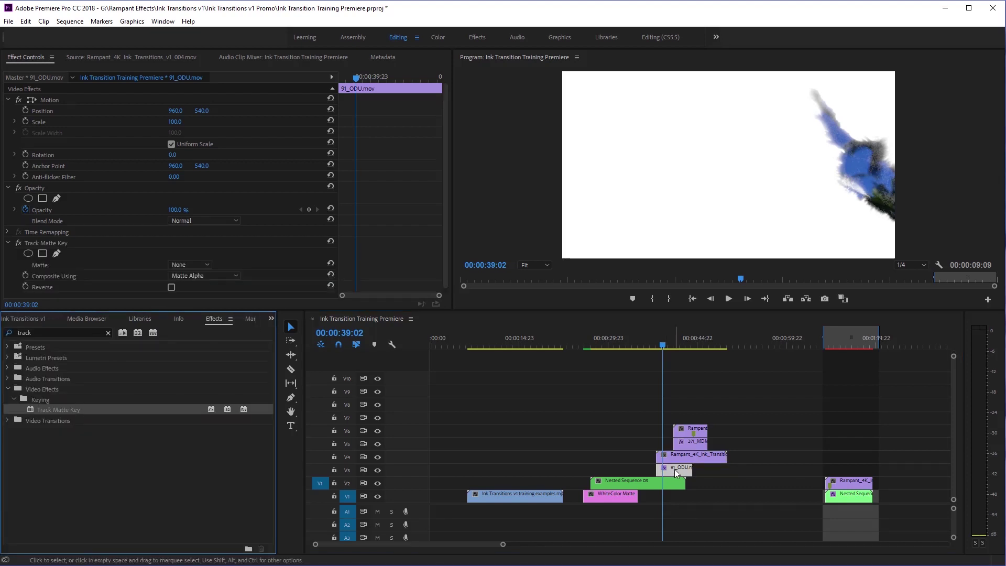
click(193, 264)
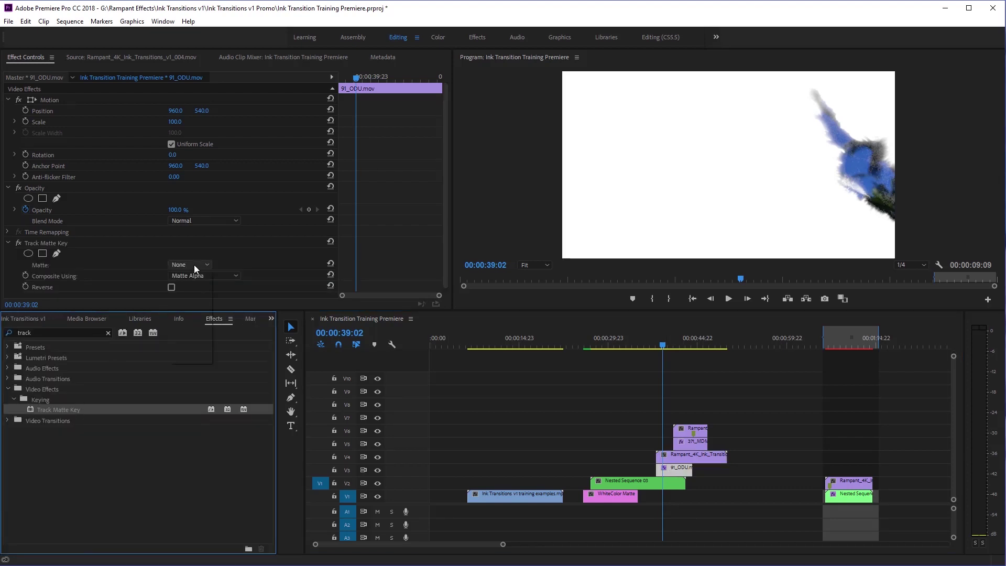
click(198, 357)
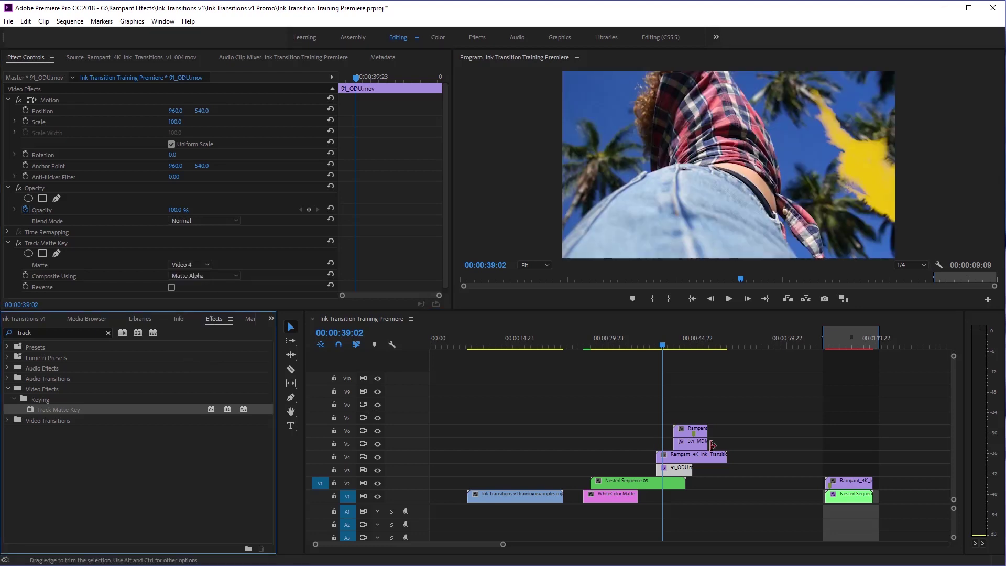
drag(724, 456, 692, 456)
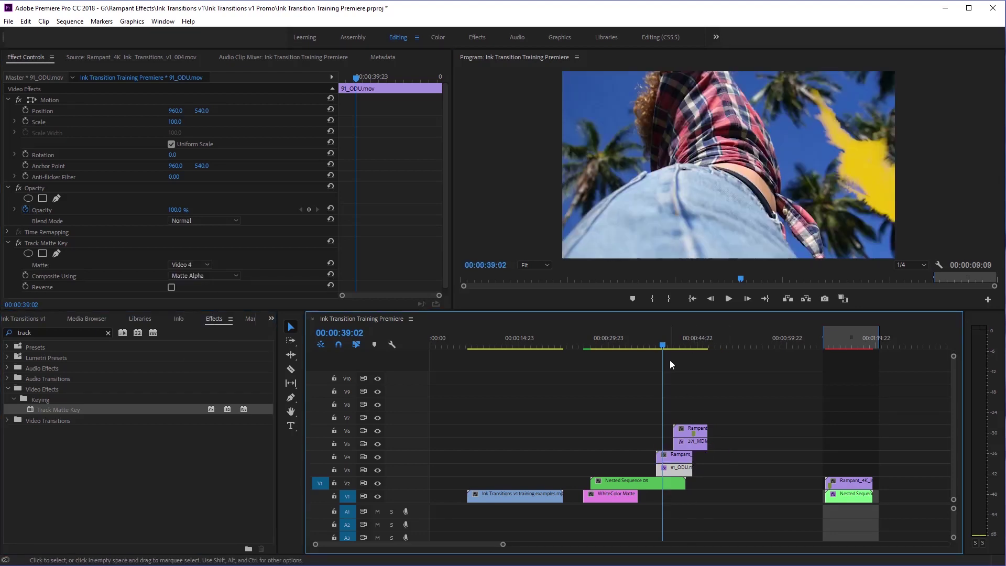
mouse_move(662, 347)
mouse_down()
mouse_move(644, 346)
mouse_move(668, 345)
mouse_up()
Move both footage clips and their ink clips on V3 to V6 earlier together so that 91_ODU.mov starts at about 00:00:35:16
drag(649, 391, 687, 472)
drag(665, 348, 641, 345)
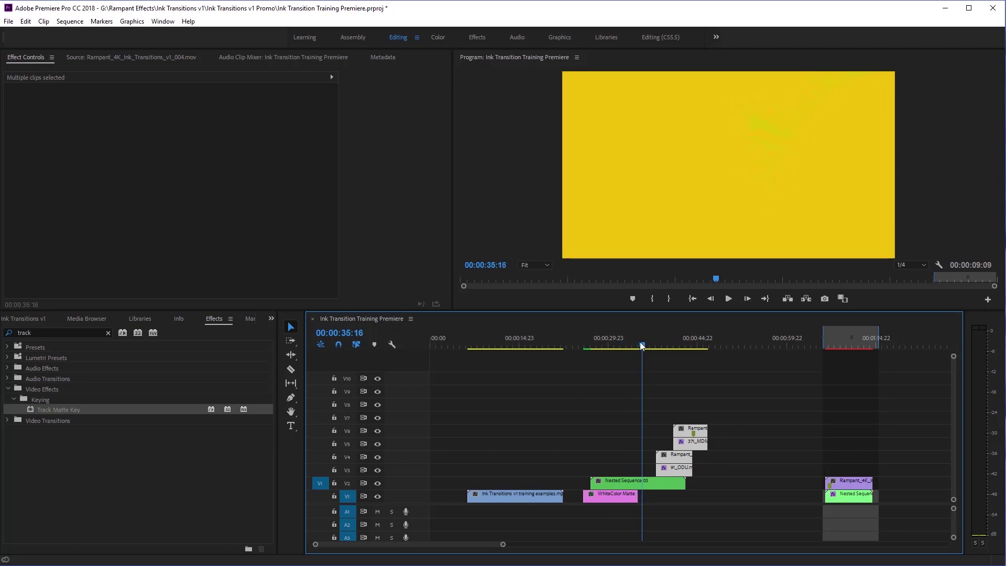
drag(673, 468, 659, 467)
mouse_move(640, 348)
mouse_down()
mouse_move(628, 345)
mouse_move(665, 338)
mouse_up()
click(792, 524)
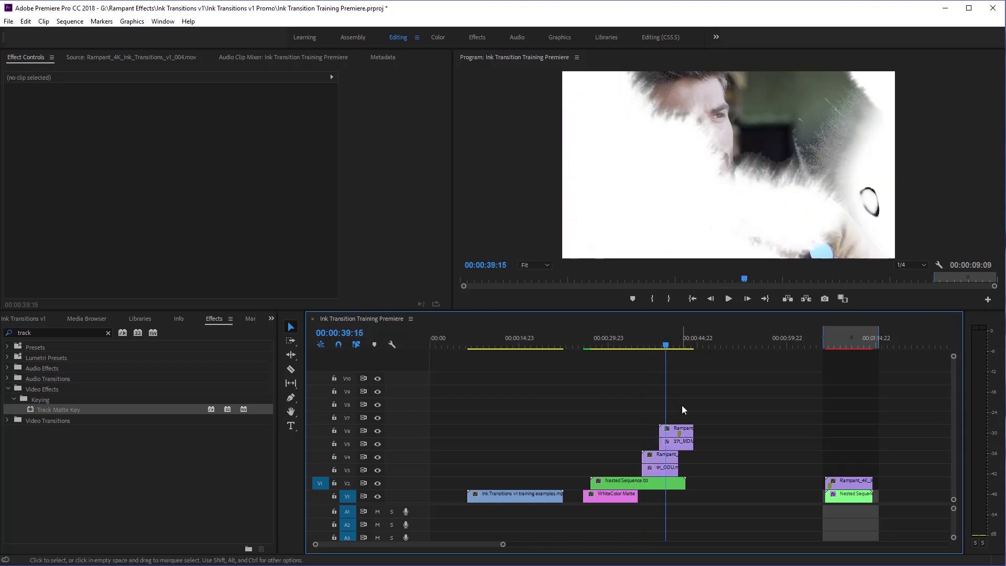
Set the Track Matte Key matte of 371_MDM3.mov on V5 to Video 6
click(688, 446)
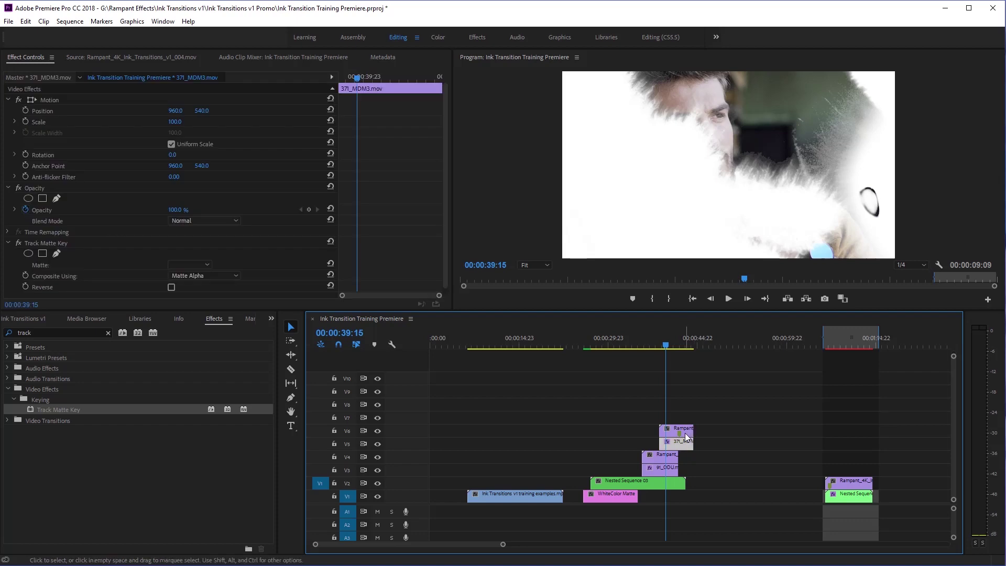
click(197, 263)
click(197, 336)
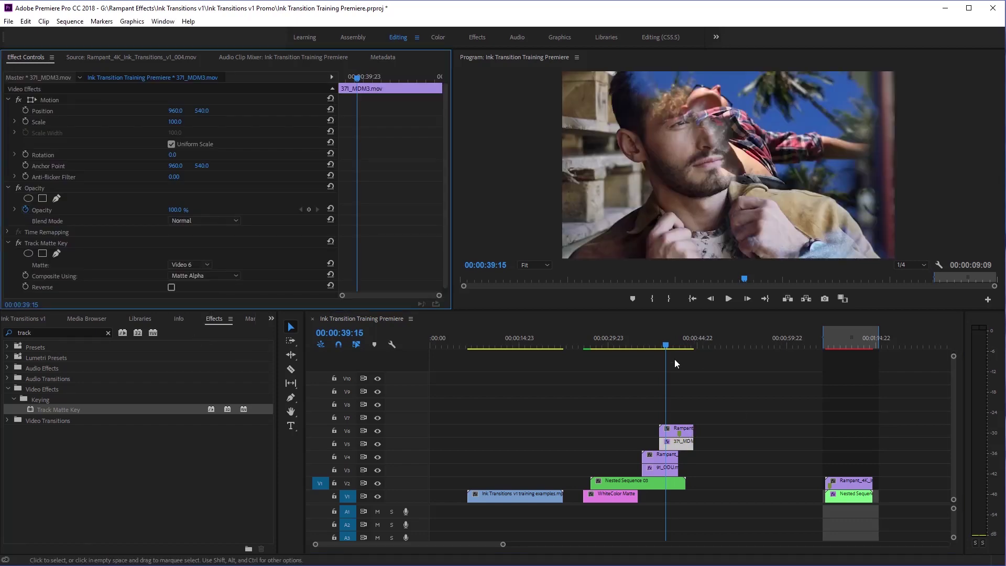
Move the nested logo and its ink clip to V7 and V8 at 00:00:41:13, and extend the V5 and V6 clips to its end
mouse_move(666, 342)
mouse_down()
mouse_move(688, 346)
mouse_move(676, 346)
mouse_up()
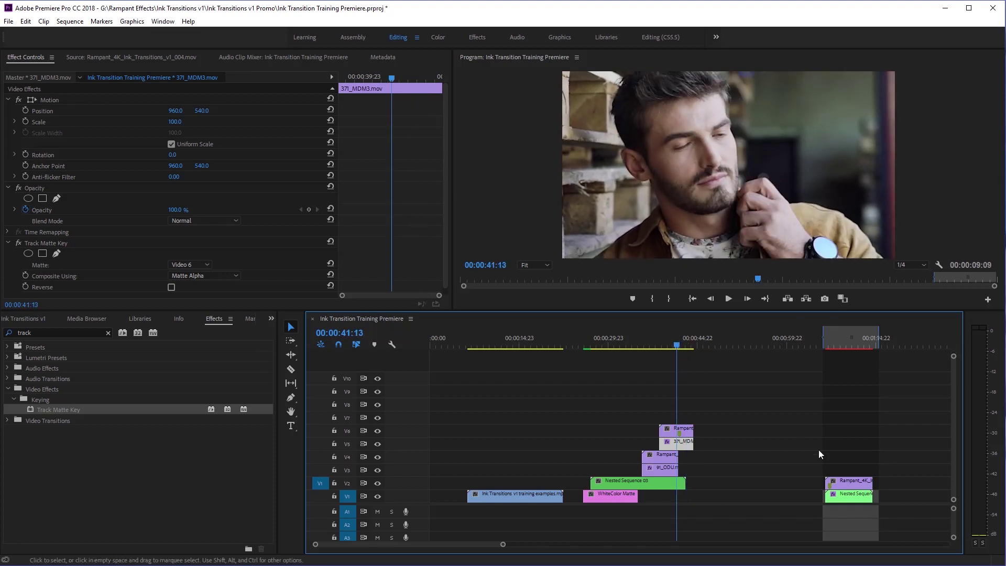
drag(844, 488, 702, 402)
drag(674, 340, 677, 341)
drag(693, 430, 724, 443)
drag(677, 349, 692, 350)
Set the nested logo's Track Matte Key matte to Video 8, then render and play back the combined sequence from 00:00:25:15
click(697, 417)
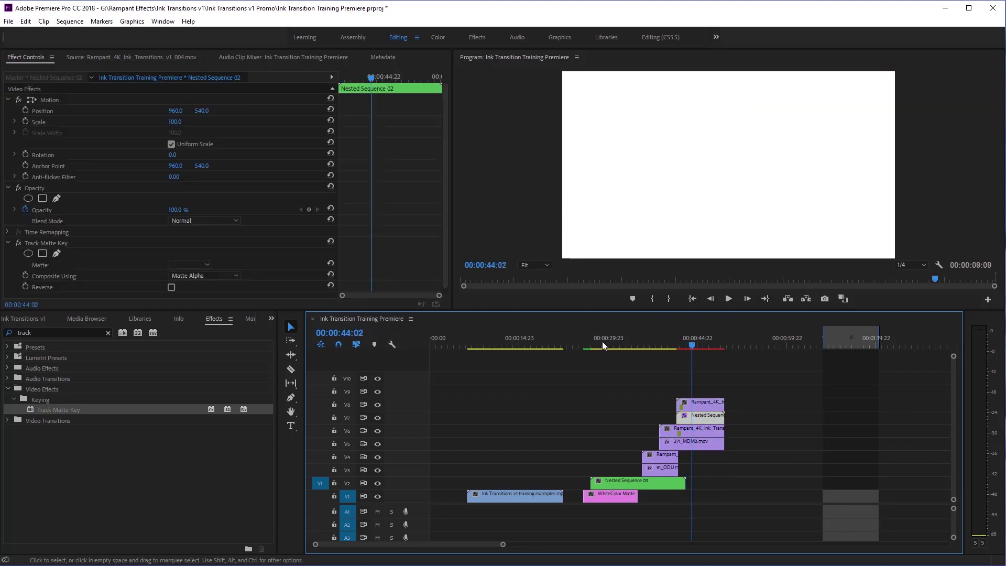
click(211, 265)
click(202, 310)
mouse_move(681, 347)
mouse_down()
mouse_move(711, 344)
mouse_move(583, 344)
mouse_up()
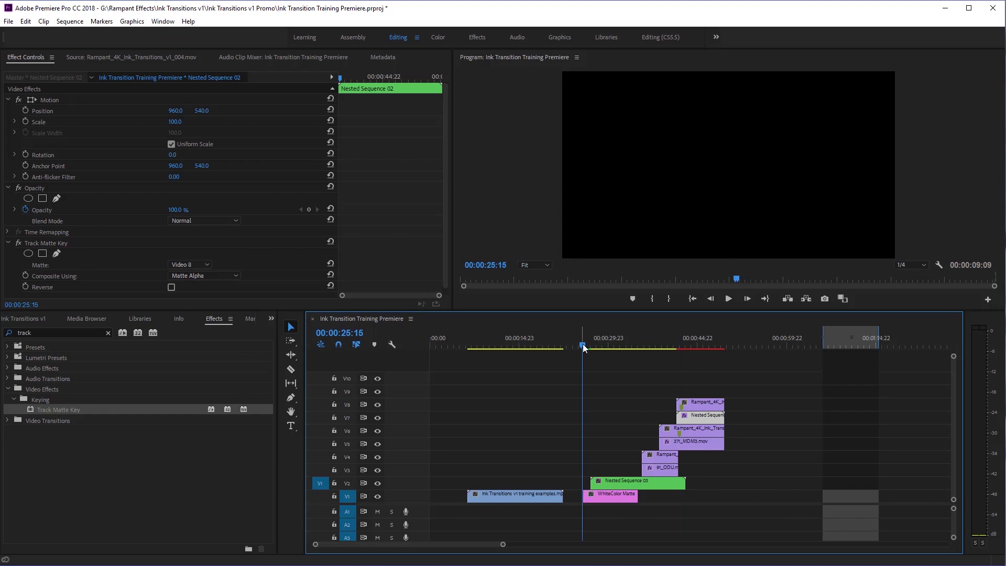
key(space)
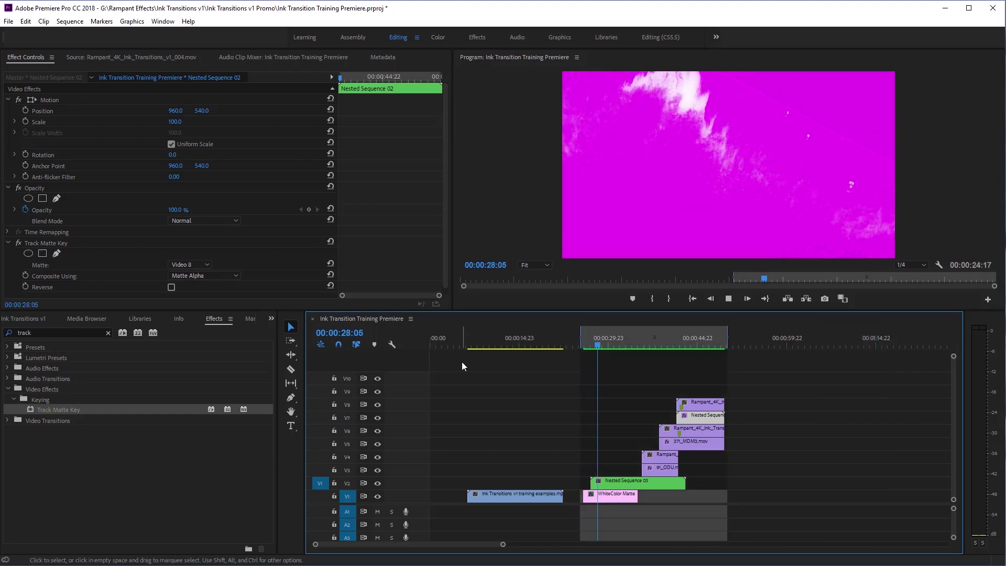